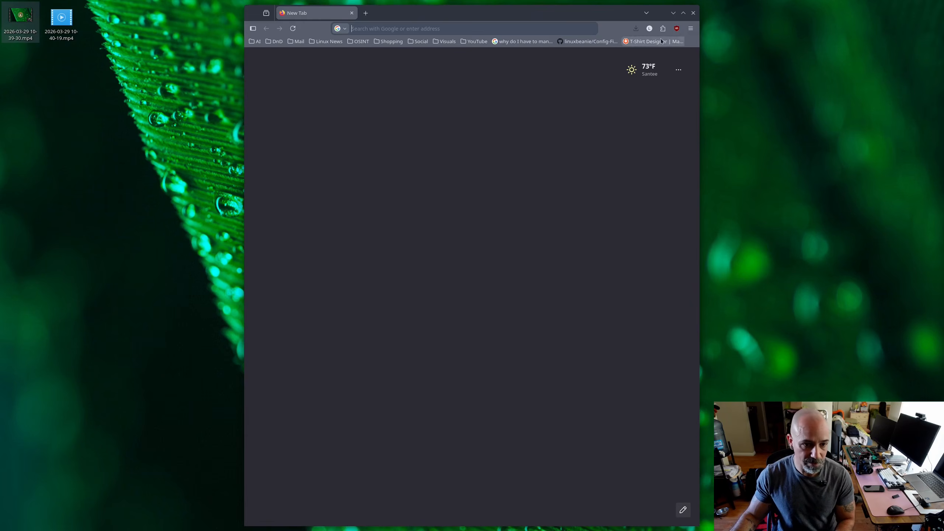
- Search the web for "majaro" and open the x86 download page on the Manjaro website
left_click(683, 12)
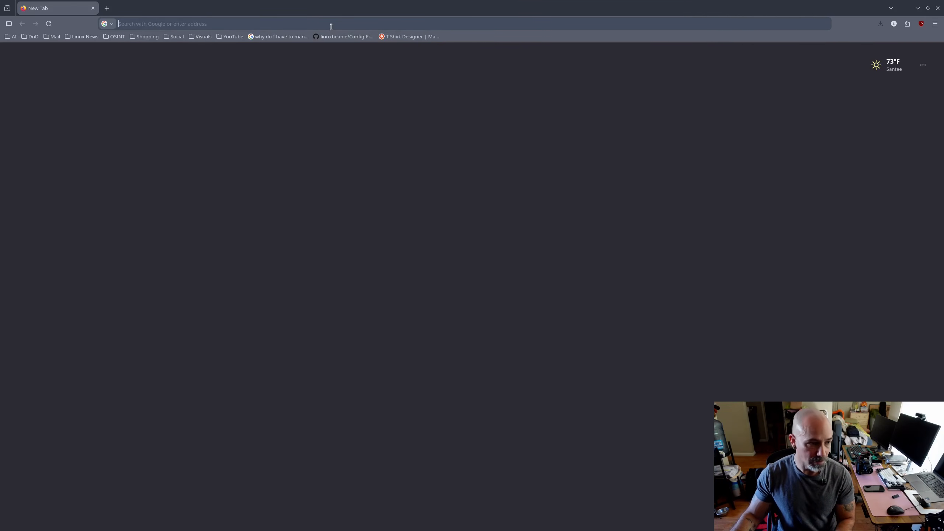
type("majaro")
key("Return")
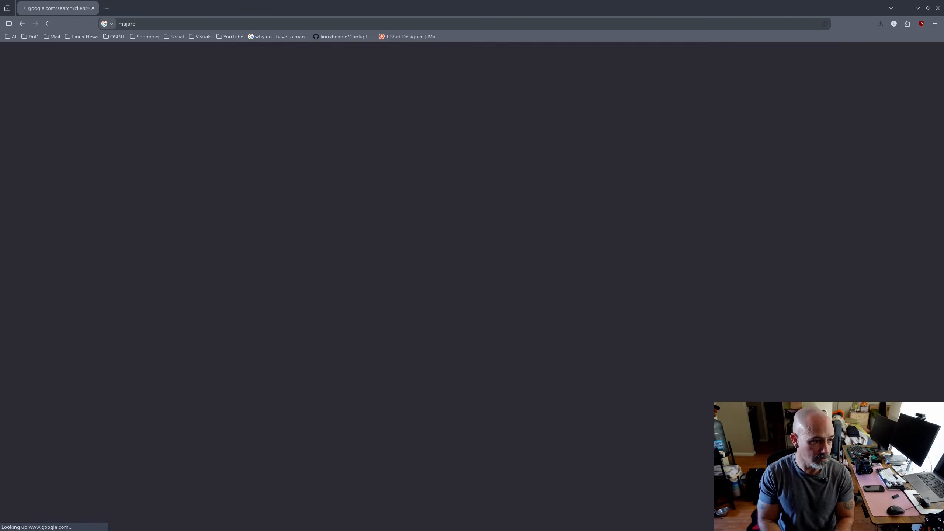
left_click(139, 286)
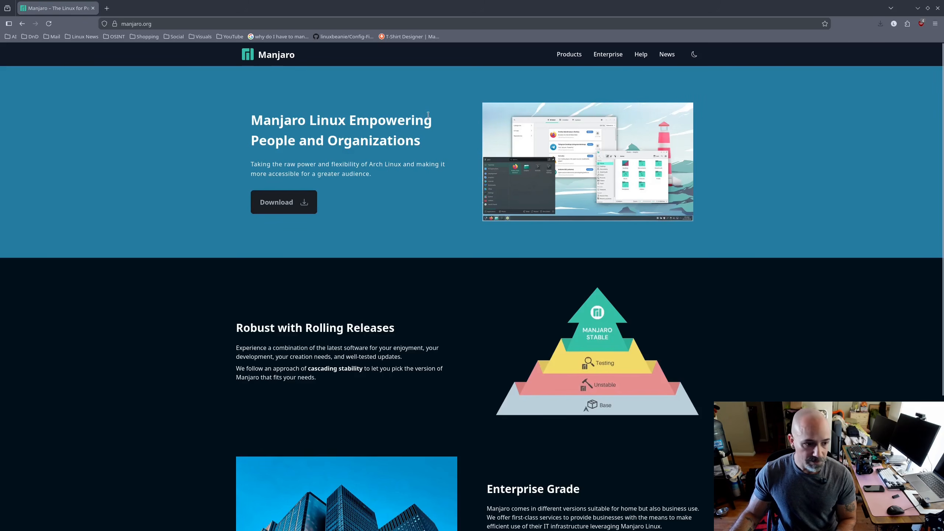
left_click(283, 203)
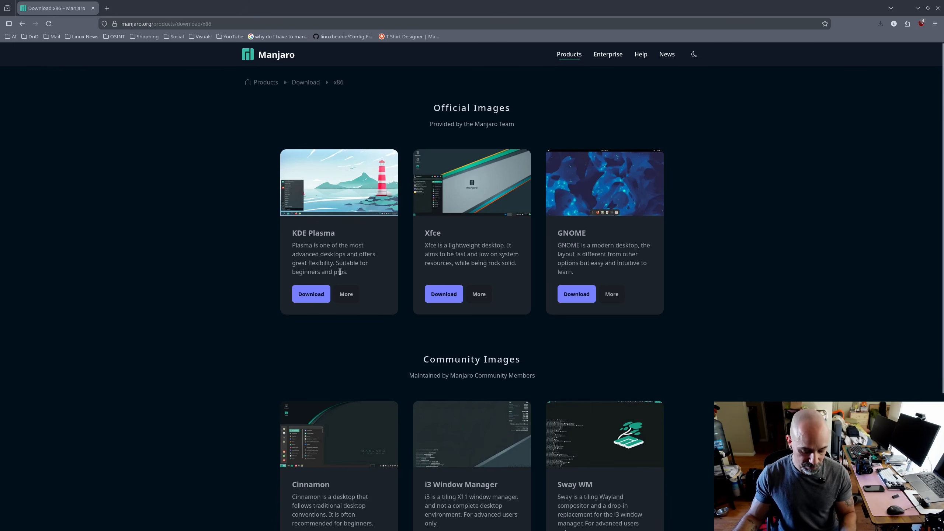
- Close the browser, switch to Virtual Machine Manager and authenticate with the account password
left_click(928, 9)
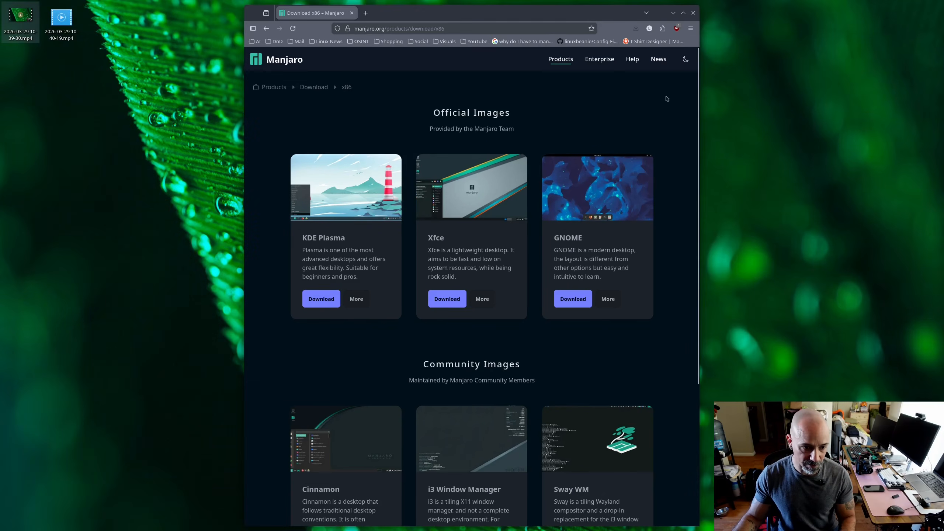
left_click(694, 13)
key("super+d")
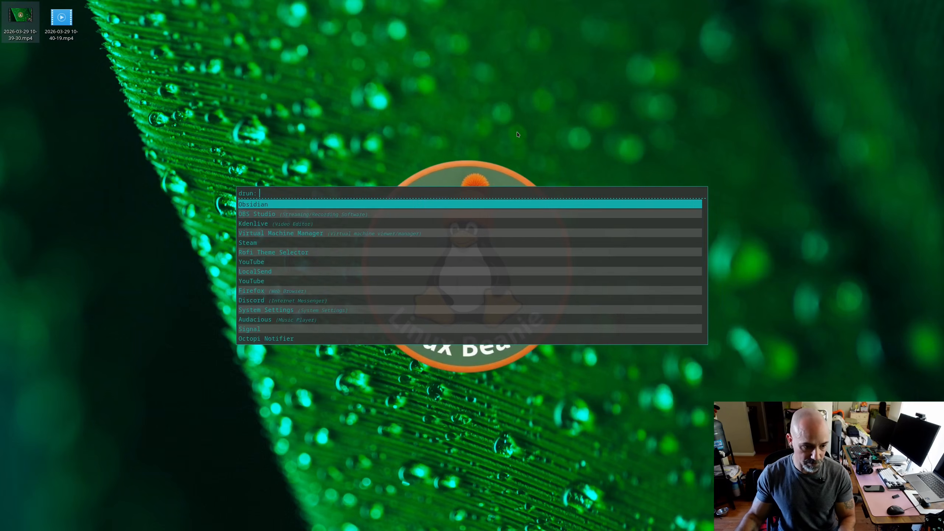
type("virt")
key("Return")
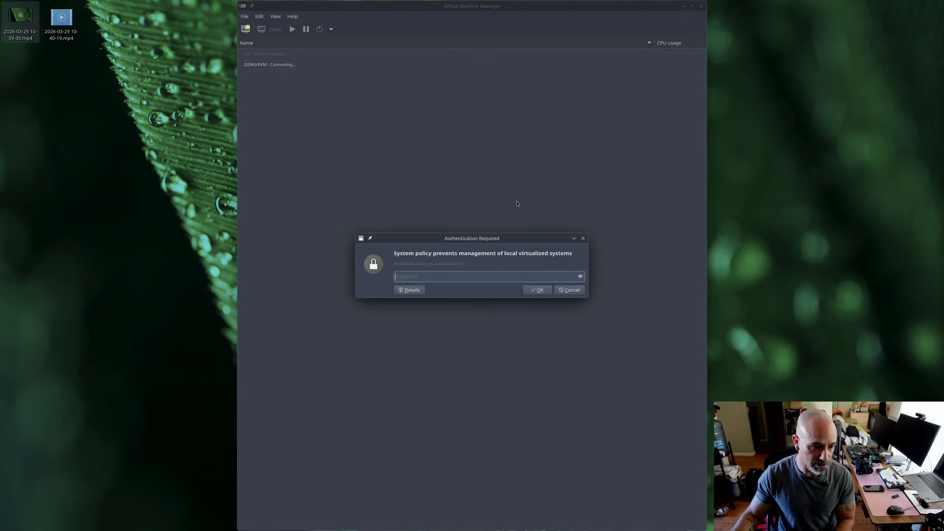
key("Return")
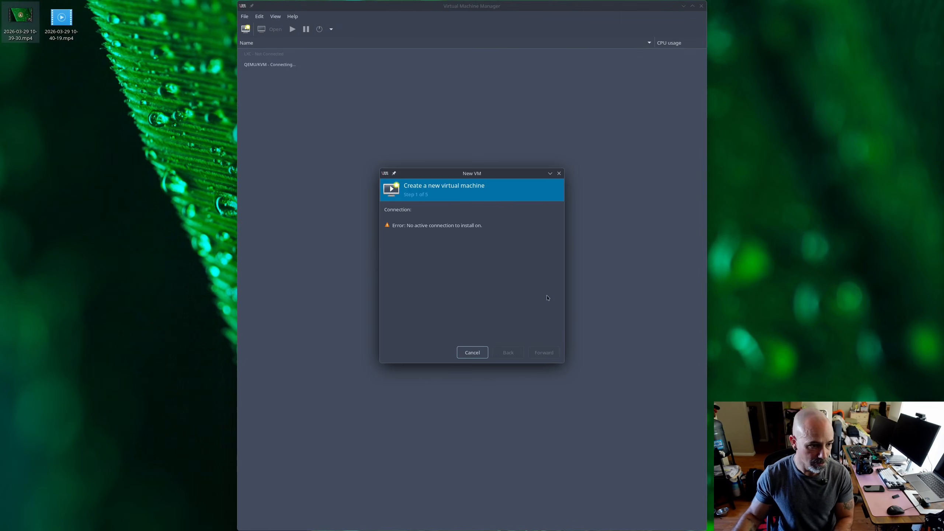
left_click(480, 352)
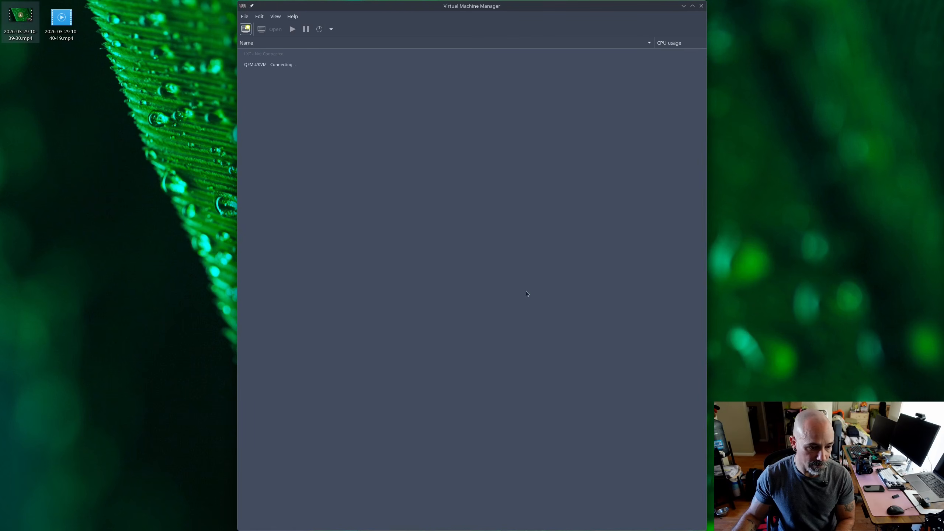
- Start a new QEMU/KVM virtual machine from local install media, using manjaro-kde-26.0.3-260228-linux618.iso from the Downloads pool
left_click(268, 66)
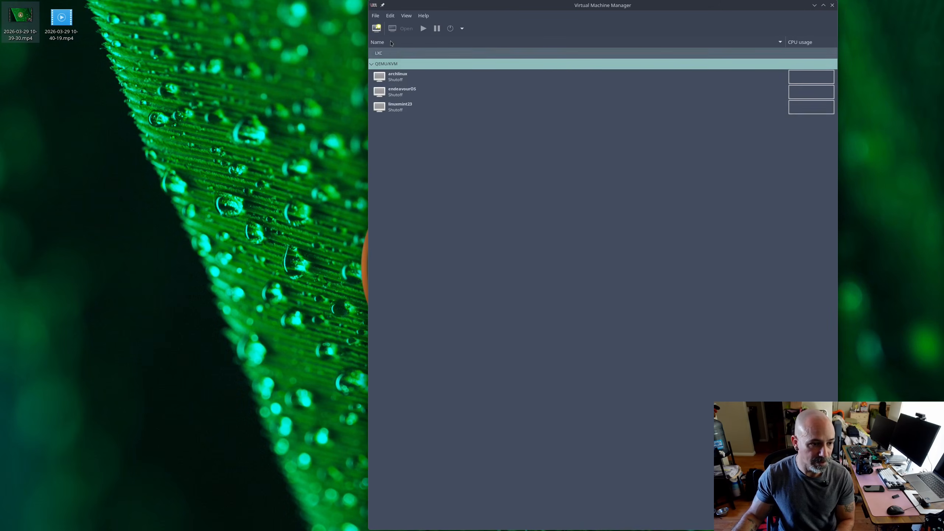
left_click(376, 29)
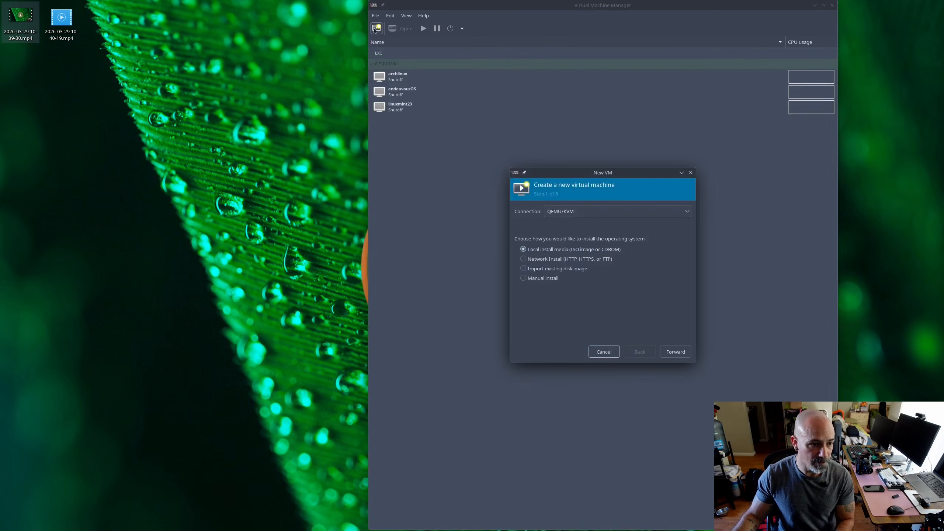
left_click(674, 352)
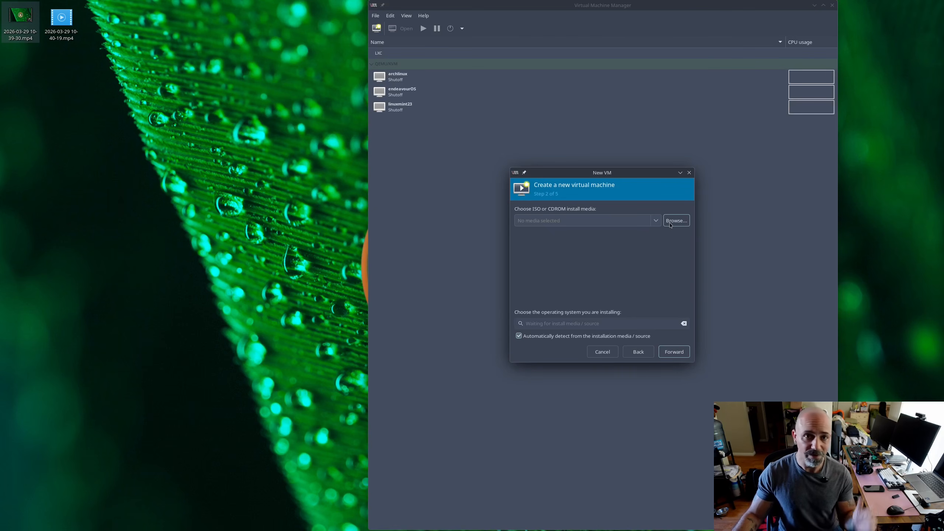
left_click(676, 220)
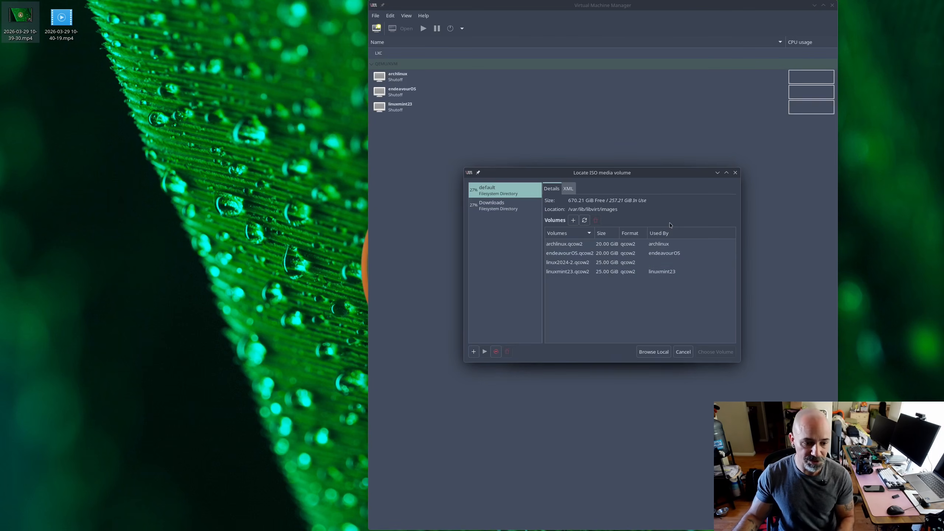
left_click(503, 208)
left_click(562, 300)
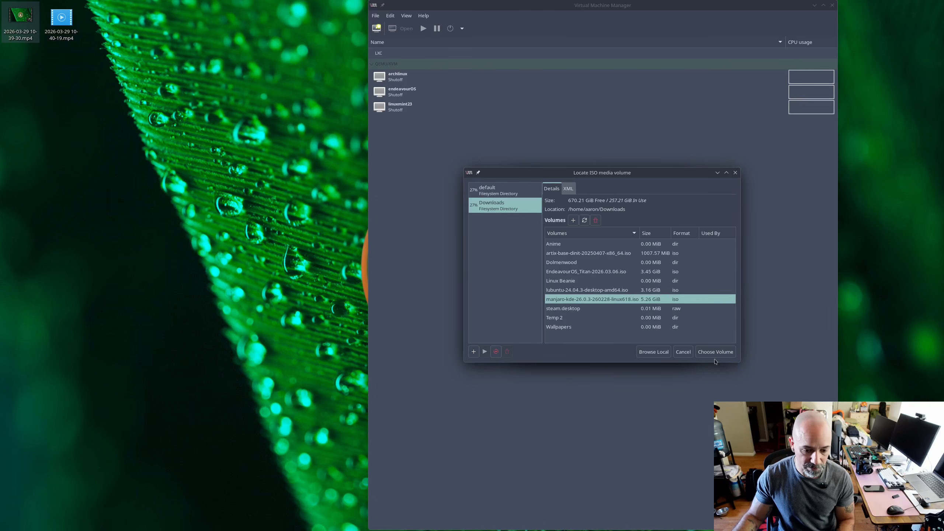
left_click(715, 352)
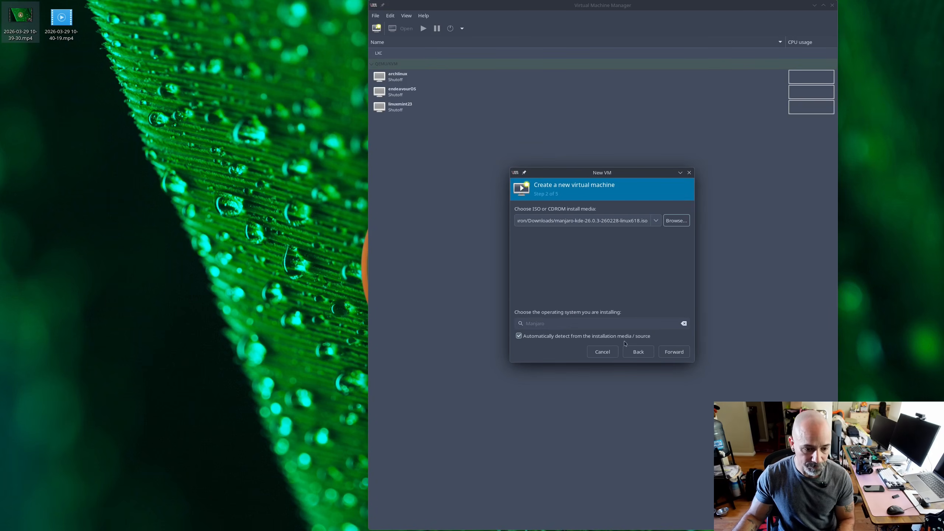
- Turn off automatic operating system detection and set the operating system to Generic Linux 2024
left_click(612, 335)
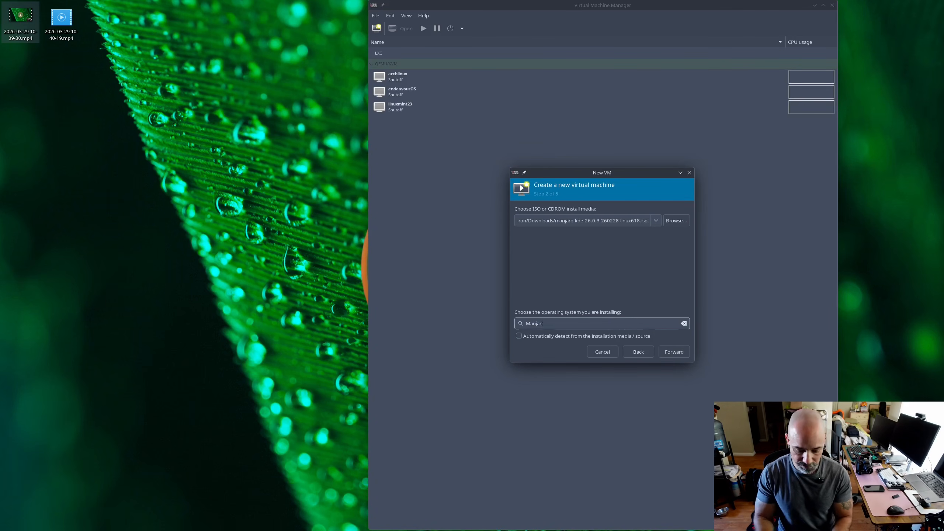
key("BackSpace")
key("BackSpace")
key("BackSpace")
key("BackSpace")
key("BackSpace")
key("BackSpace")
type("generic")
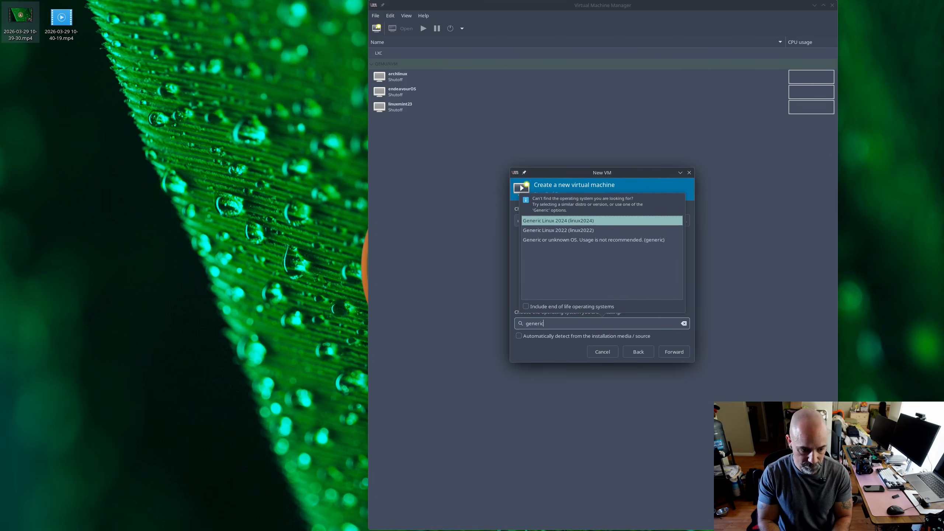
left_click(625, 223)
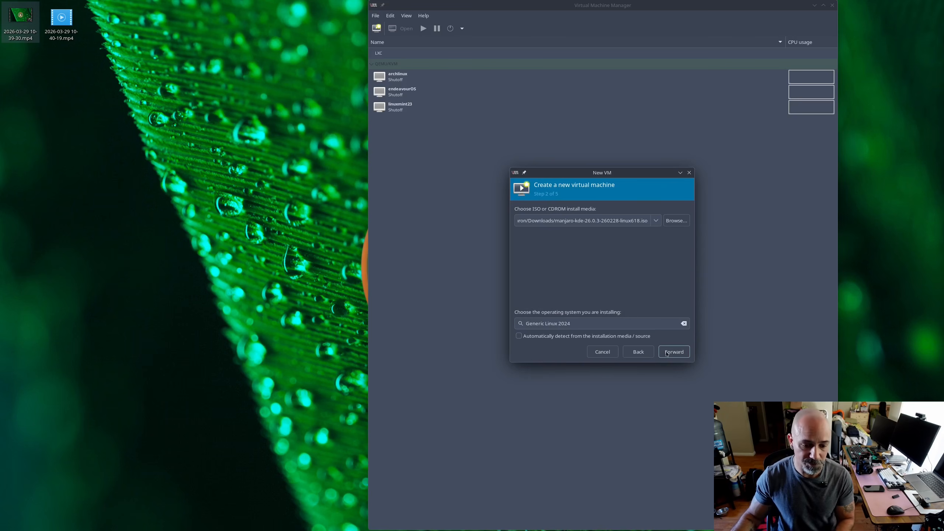
left_click(667, 354)
- Give the virtual machine 16000 MiB of memory and 4 CPUs, and accept a 25 GiB disk image
left_click(558, 223)
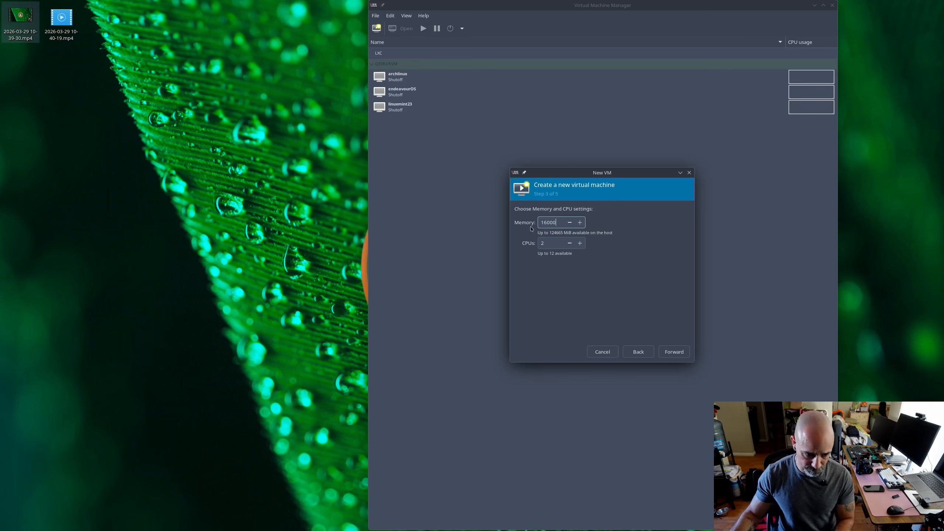
left_click(580, 243)
left_click(580, 243)
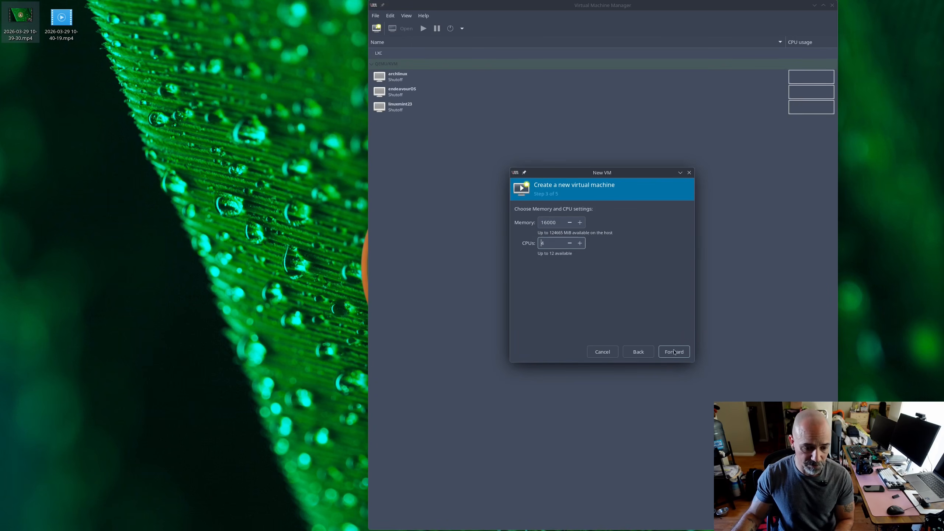
left_click(674, 351)
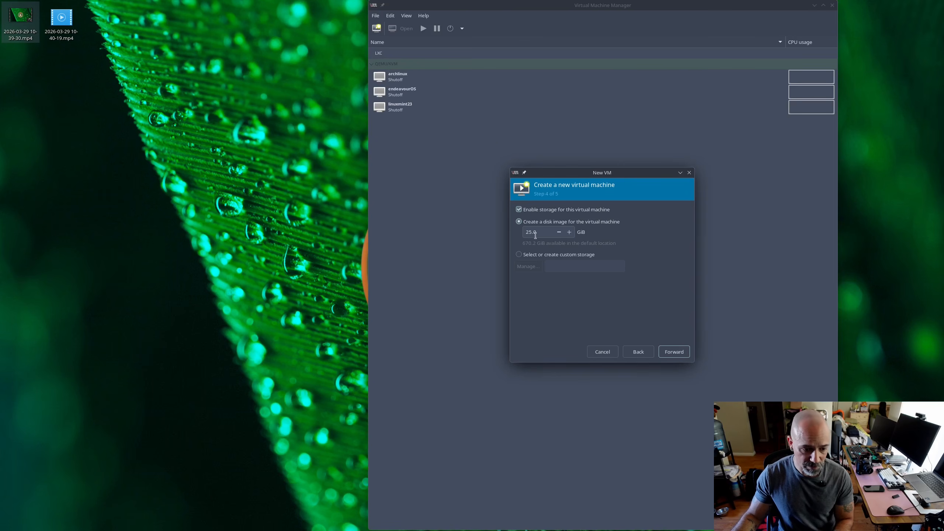
left_click(671, 353)
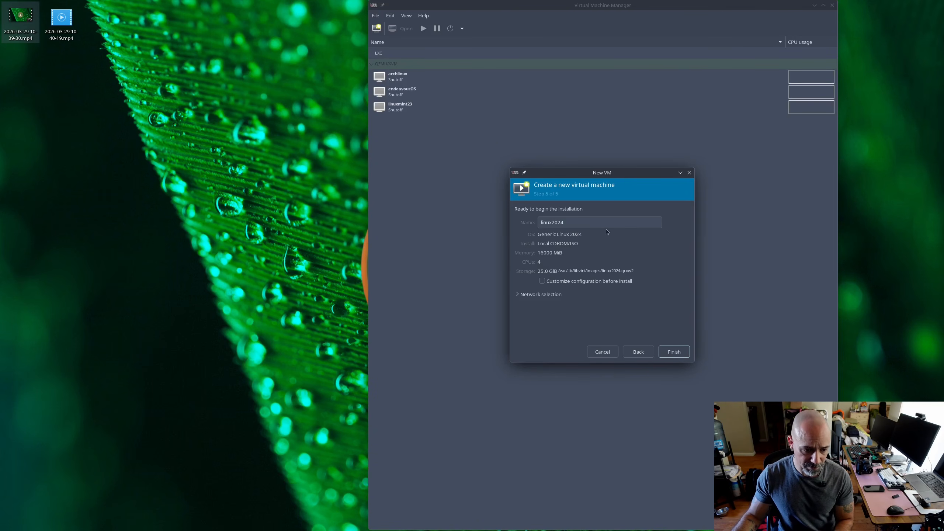
- Name the virtual machine manjaro and finish creating it
left_click(604, 225)
key("ctrl+a")
type("m")
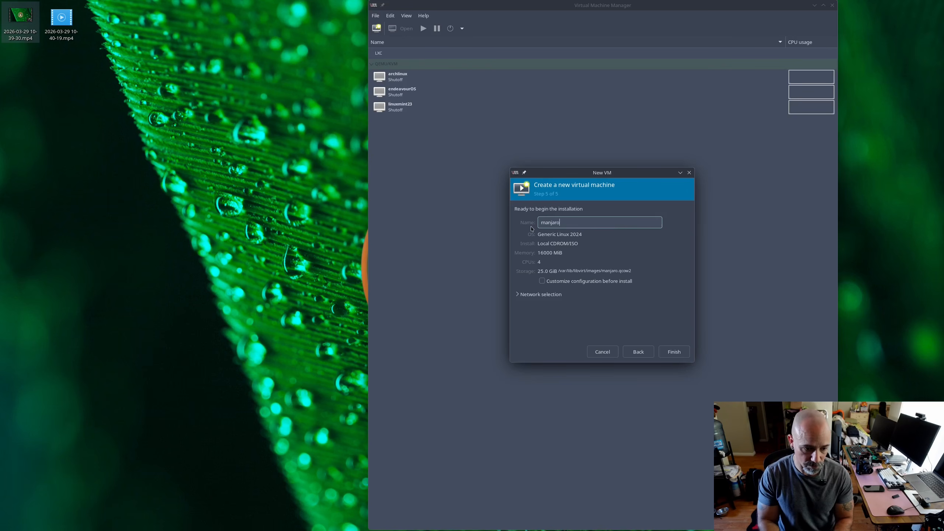
left_click(673, 352)
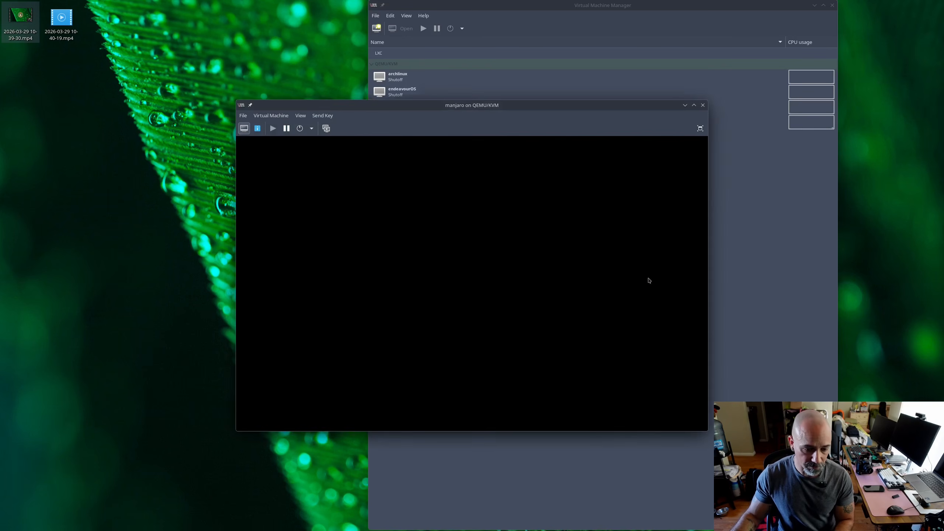
- Show the virtual machine full screen and boot the Manjaro live system with open source drivers
left_click(700, 128)
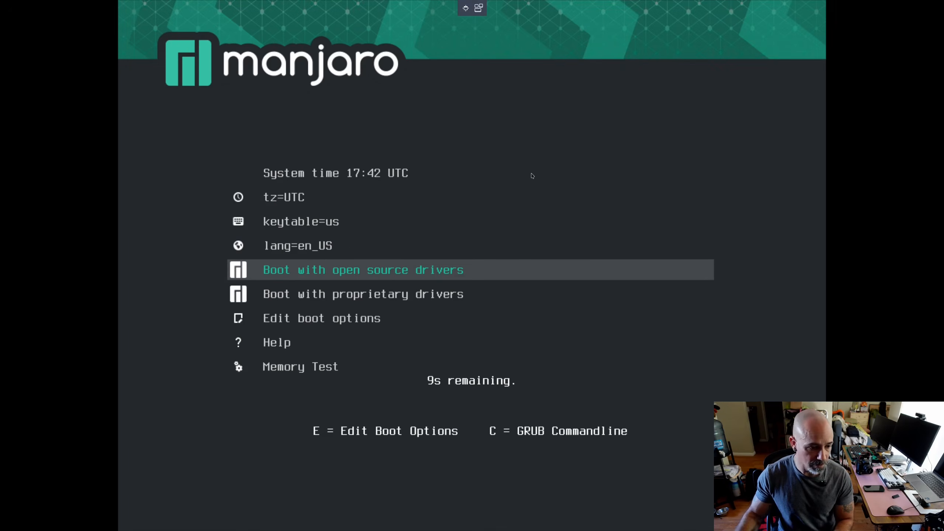
key("Down")
key("Up")
key("Return")
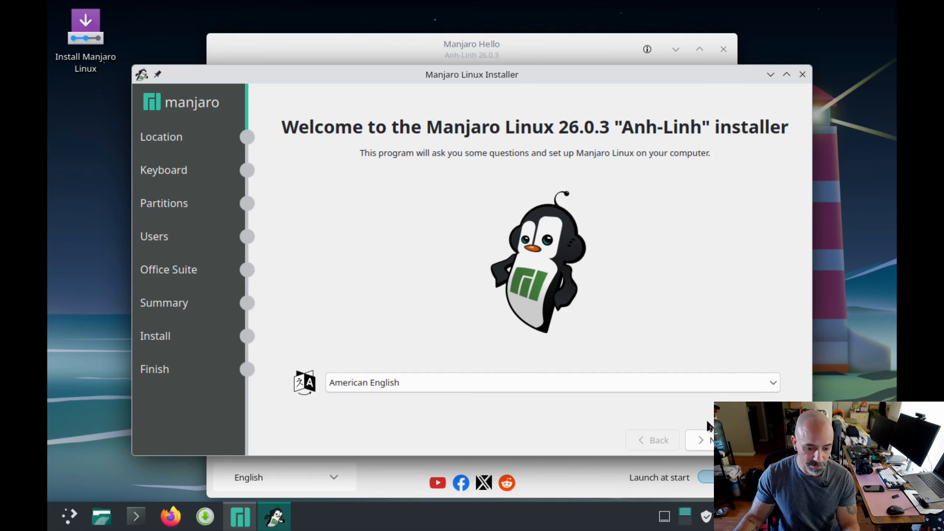
- Accept American English as the installer language and set the location to America, Los Angeles
left_click(701, 440)
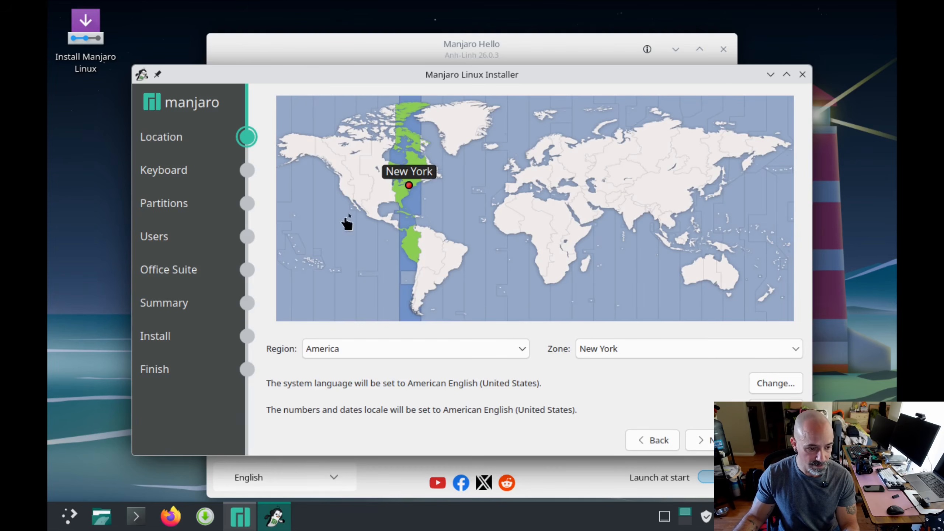
left_click(354, 203)
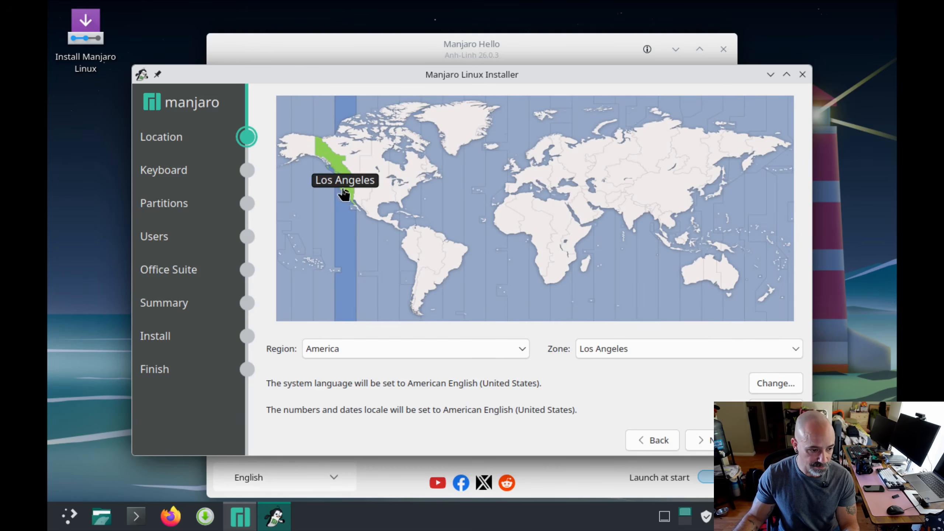
left_click(701, 440)
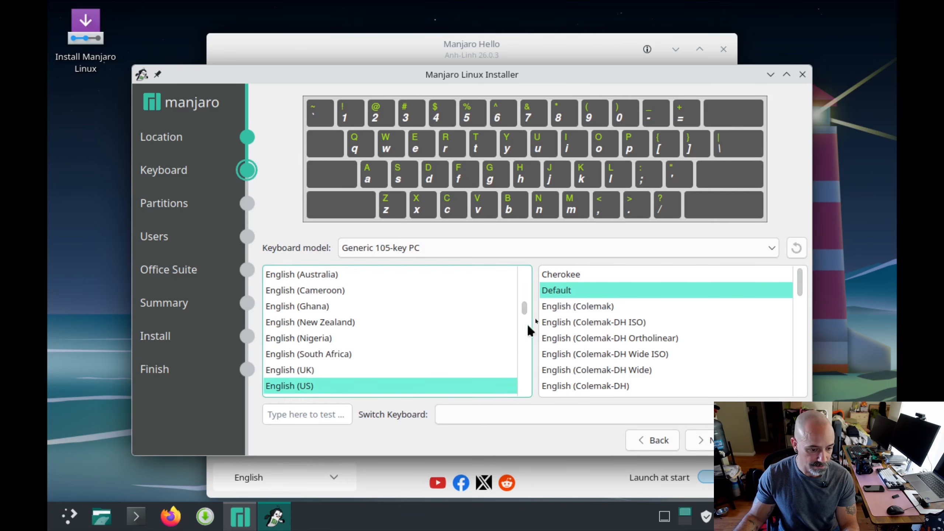
- Accept the default English (US) keyboard layout and the Erase disk option with no swap and btrfs
left_click(565, 294)
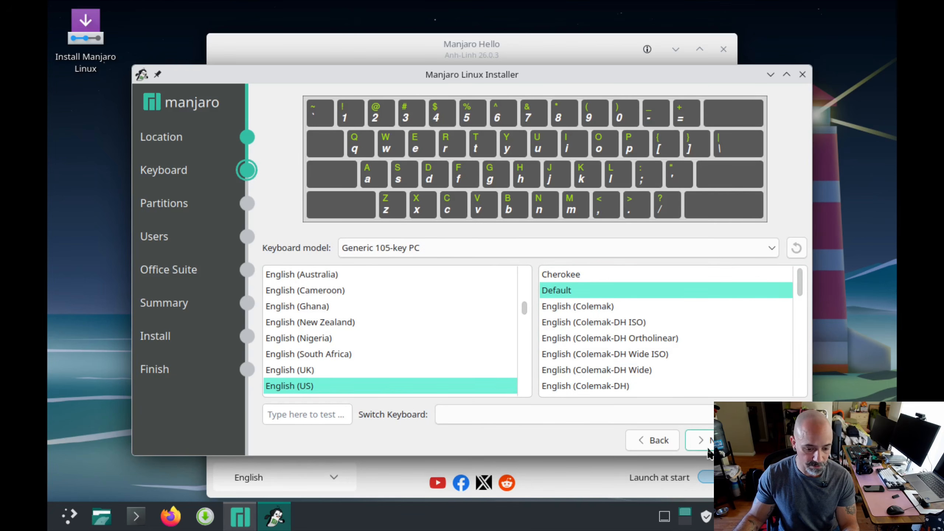
left_click(700, 440)
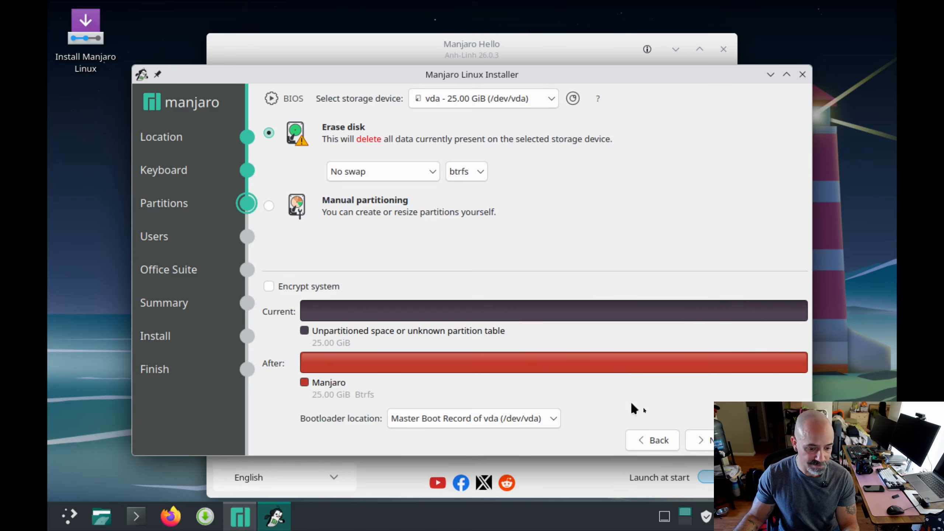
left_click(708, 442)
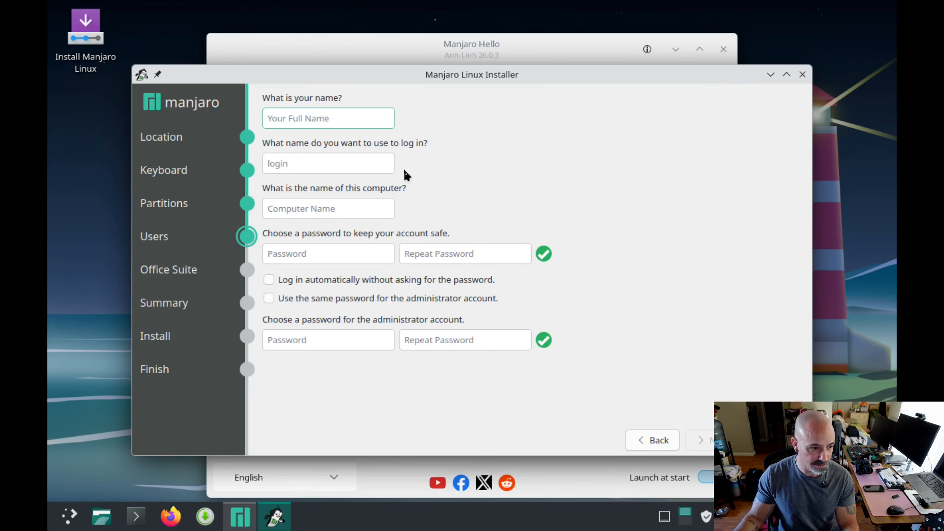
- Enter the user's name, keep the suggested login and computer names, and enter the account password twice
type("linuxbeanie")
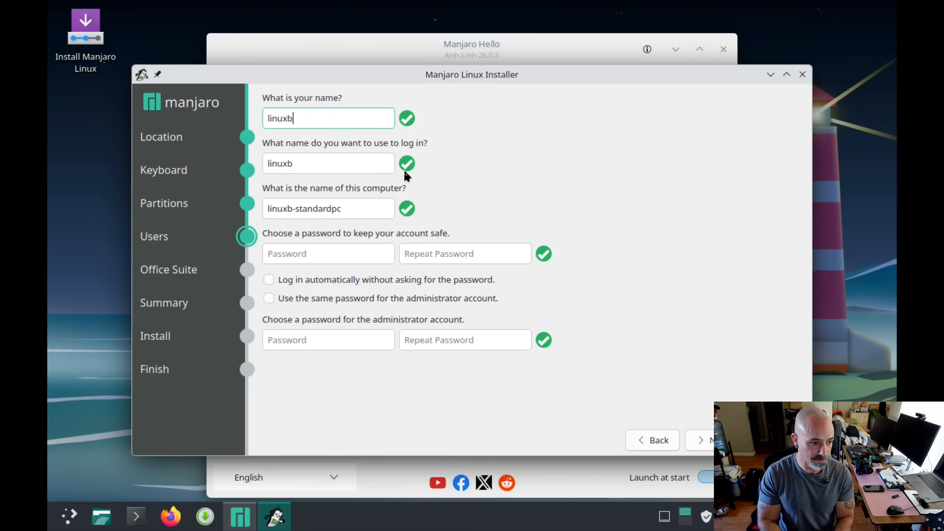
key("Tab")
key("Tab")
key("Tab")
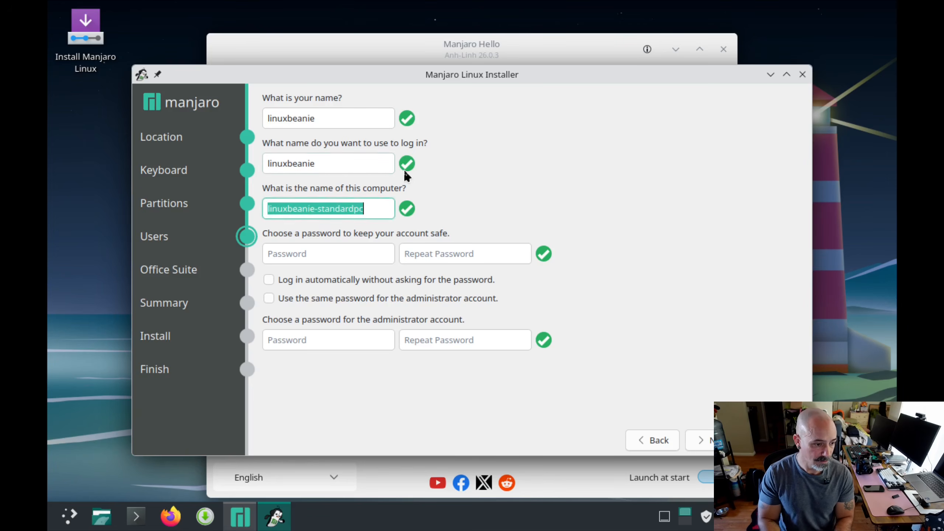
type("****")
key("Tab")
type("****")
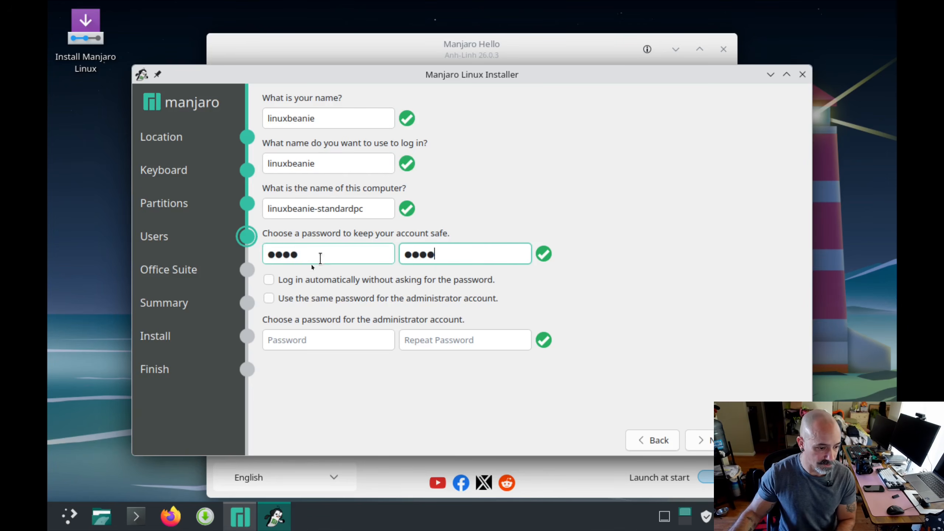
- Enable automatic login, use the same password for the administrator account, and continue to the office suite selection
left_click(268, 280)
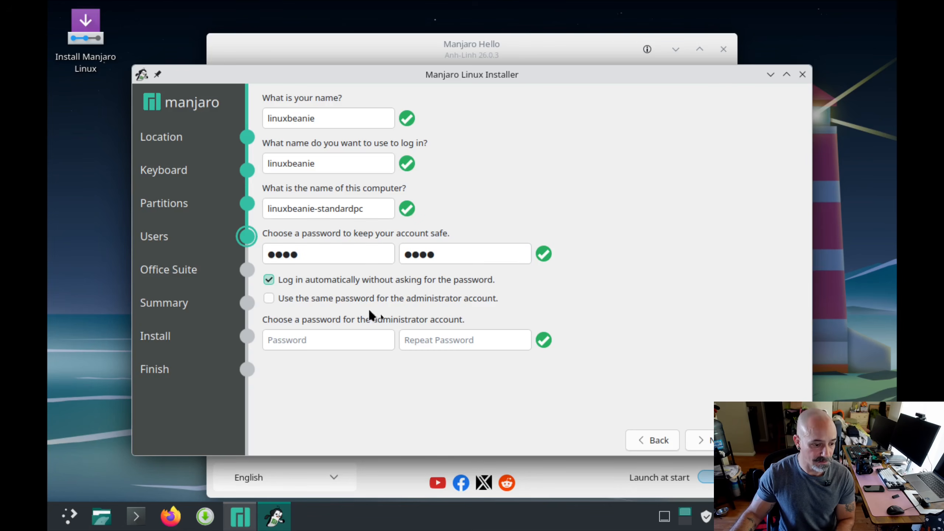
left_click(275, 299)
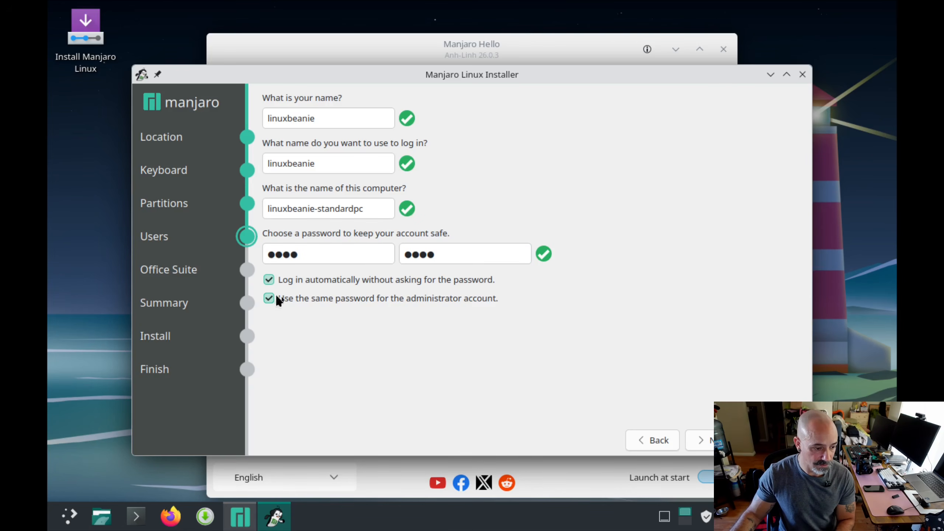
left_click(705, 441)
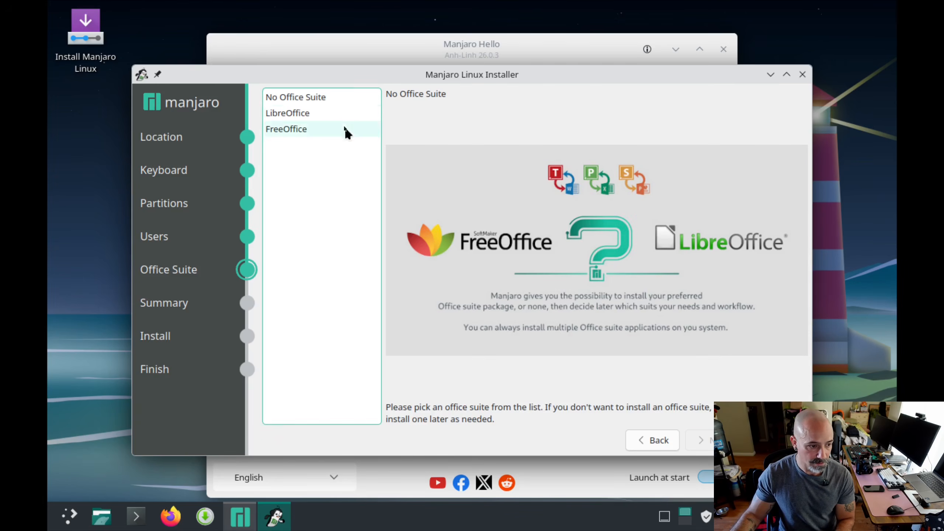
- Choose No Office Suite and start the Manjaro installation, confirming the changes to the disk
left_click(322, 112)
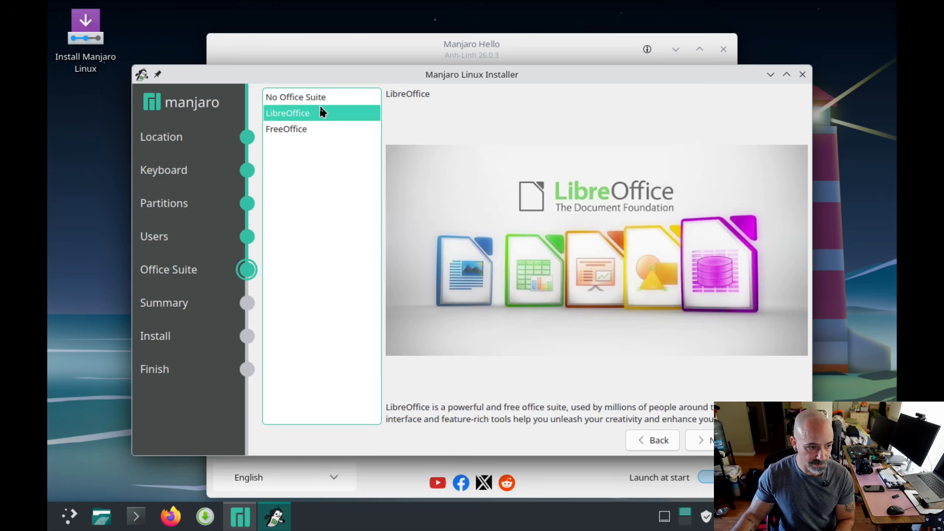
left_click(316, 97)
left_click(700, 440)
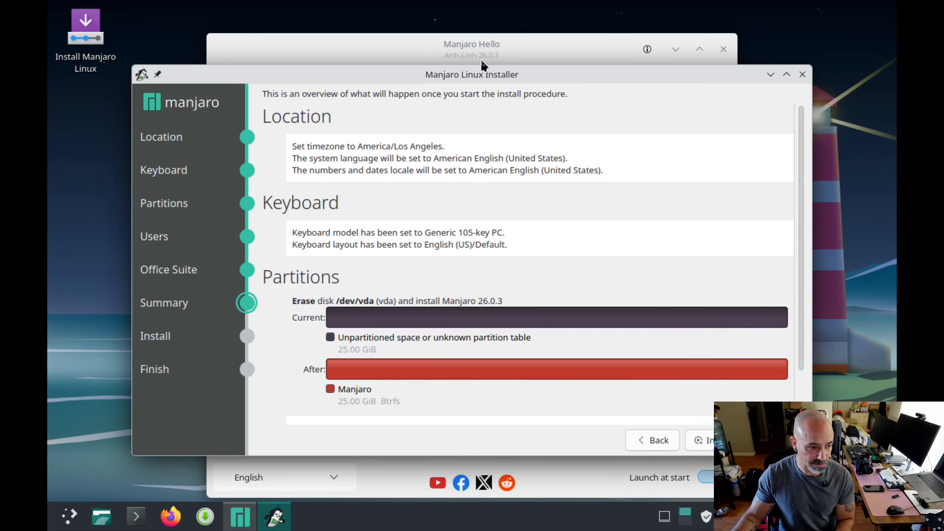
left_click(699, 440)
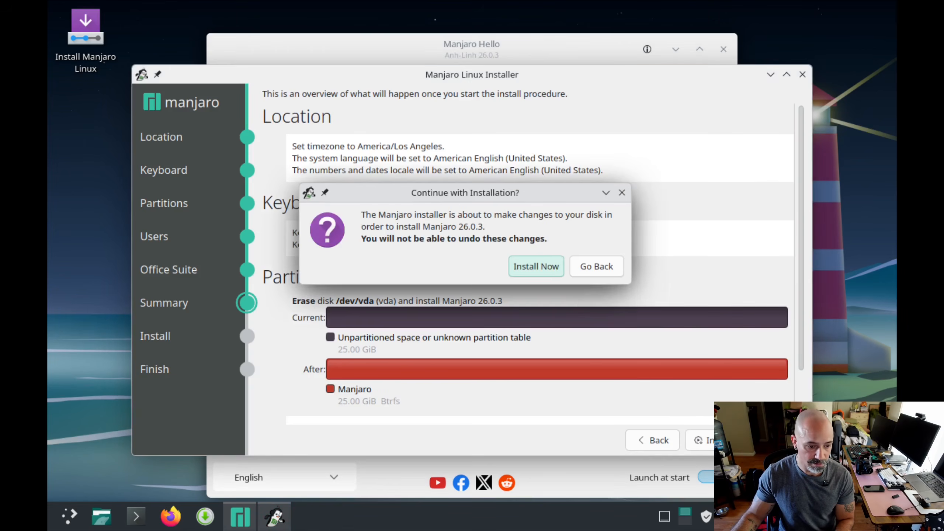
left_click(520, 267)
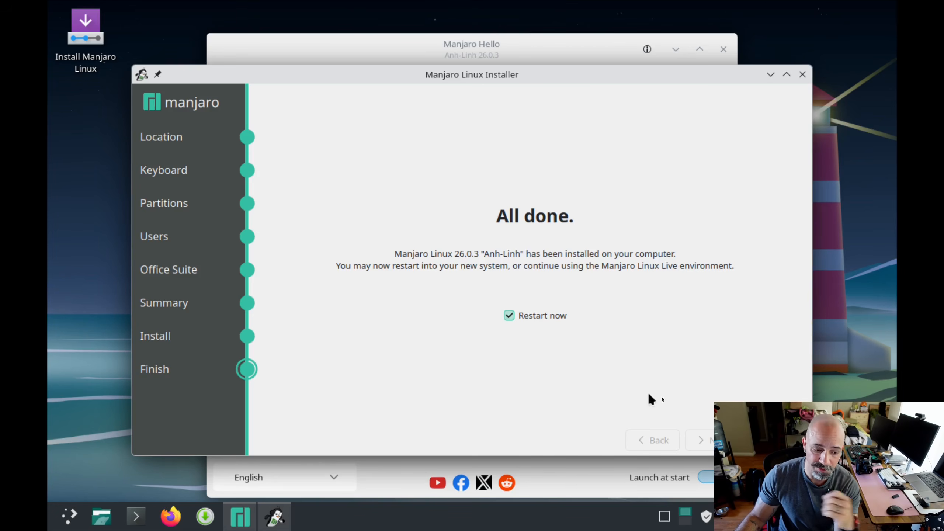
- Restart into the installed Manjaro system, shown full screen, and dismiss its Manjaro Hello welcome window
left_click(706, 440)
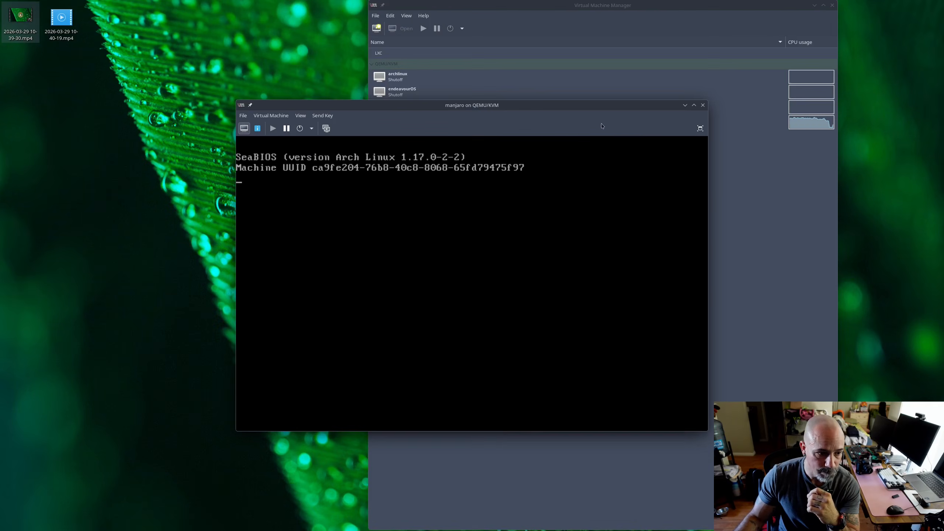
left_click(702, 133)
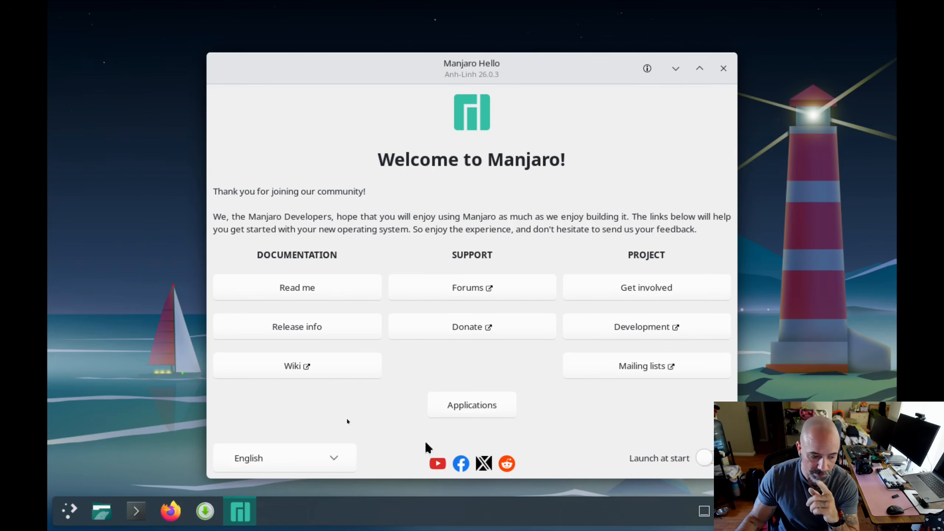
left_click(723, 69)
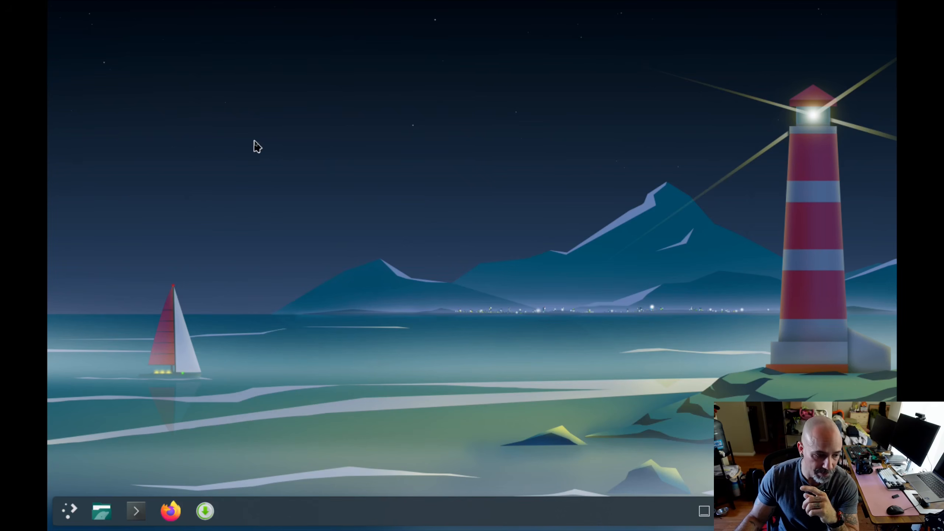
- Open Konsole, run sudo pacman -Syu, and enter the account password to authorize it
left_click(134, 515)
mouse_move(132, 517)
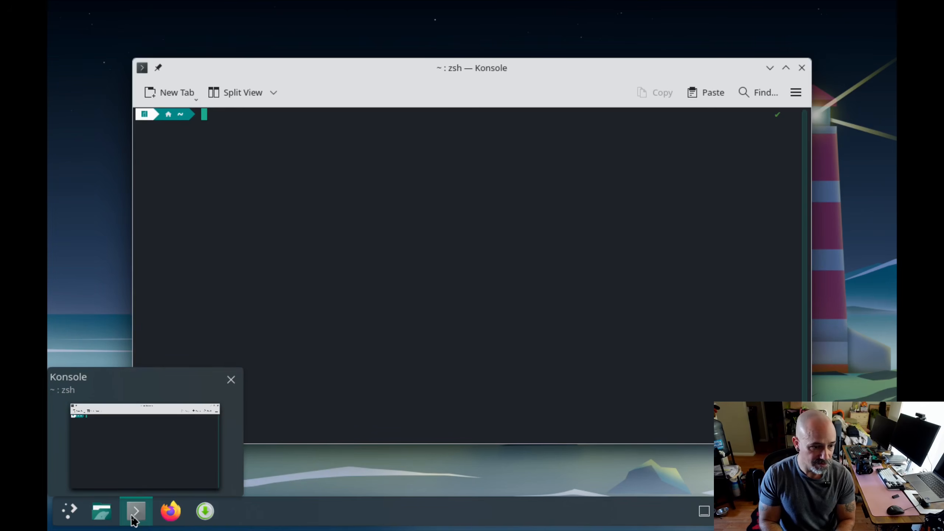
type("s")
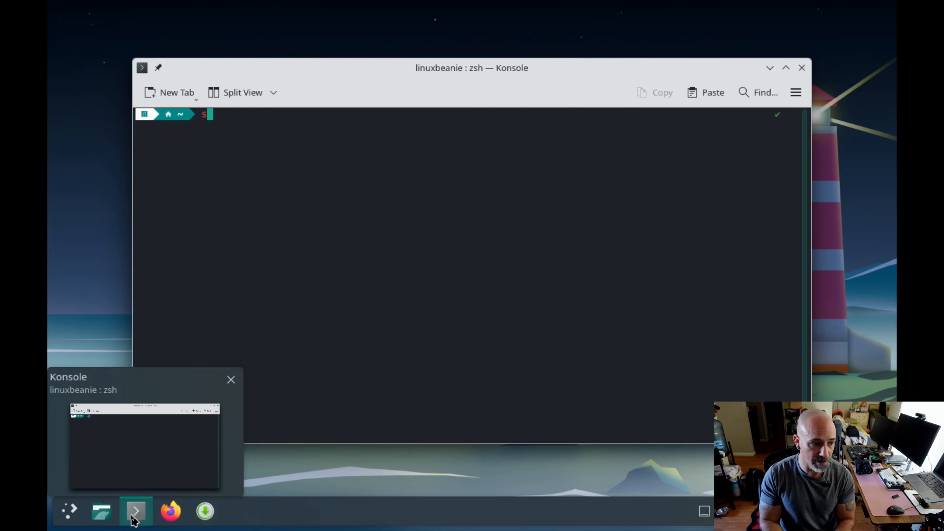
type("udo pacman -Syu")
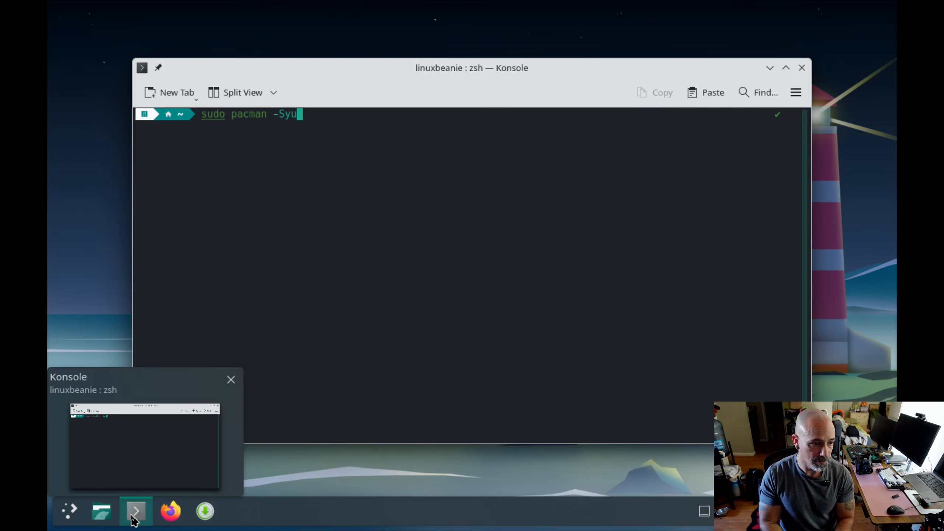
key("Return")
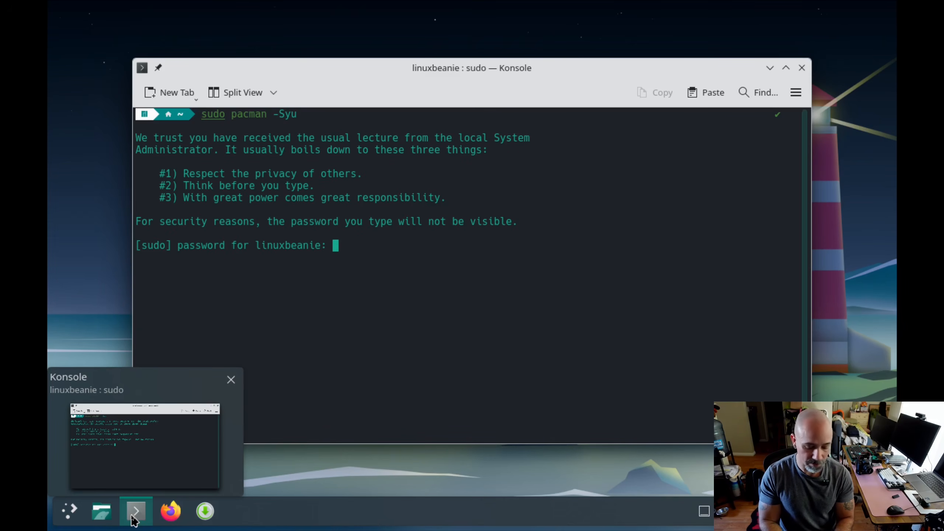
key("Return")
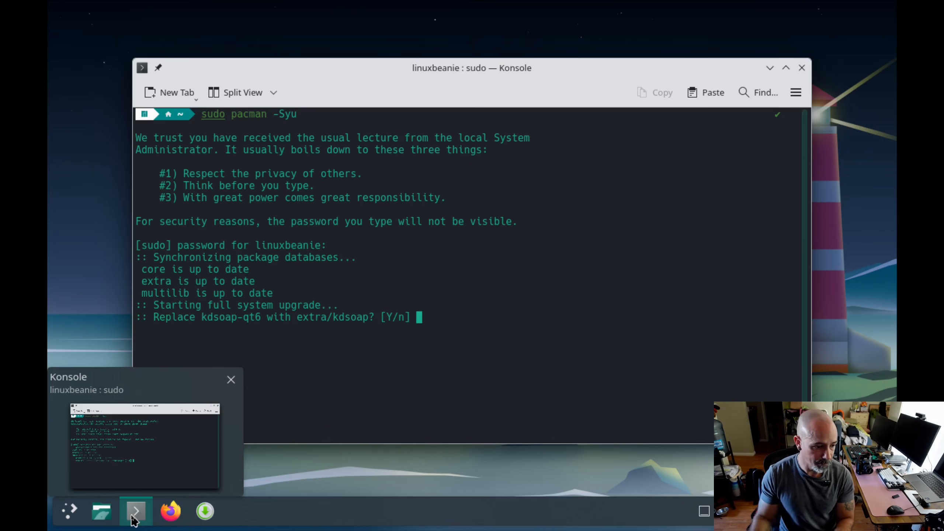
- Accept replacing kdsoap-qt6 with extra/kdsoap and confirm the full system upgrade
type("y")
key("Return")
type("y")
key("Return")
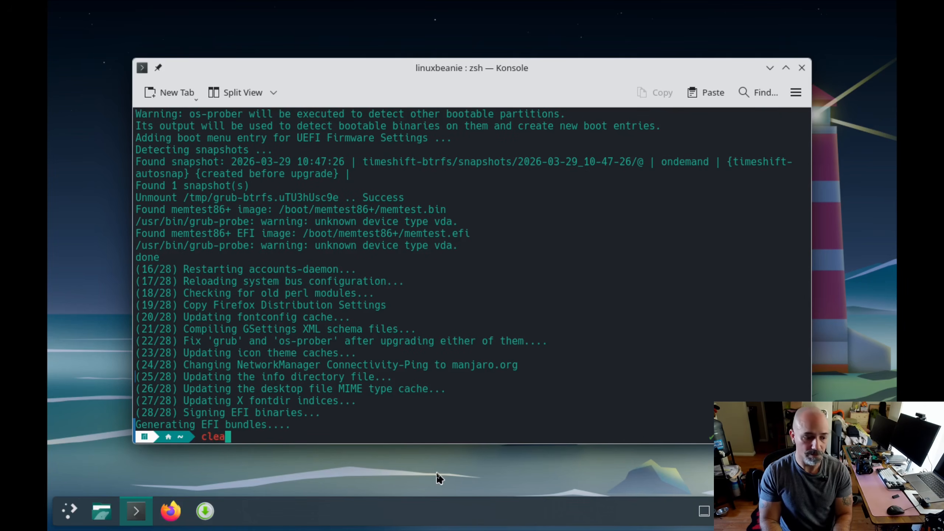
- Clear the upgrade output from the terminal with the clear command
type("r")
key("Return")
key("Return")
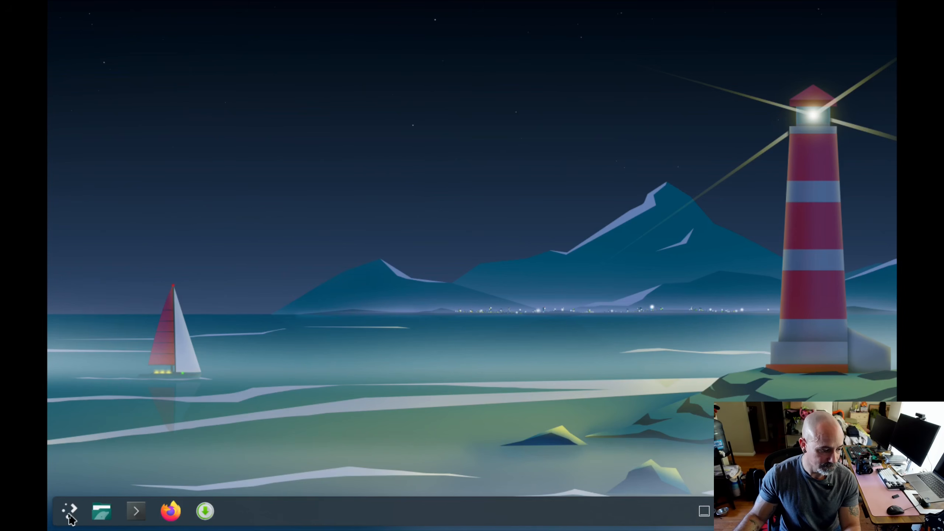
- Look at the application launcher, browse the packages offered in Add/Remove Software, and close it
left_click(70, 517)
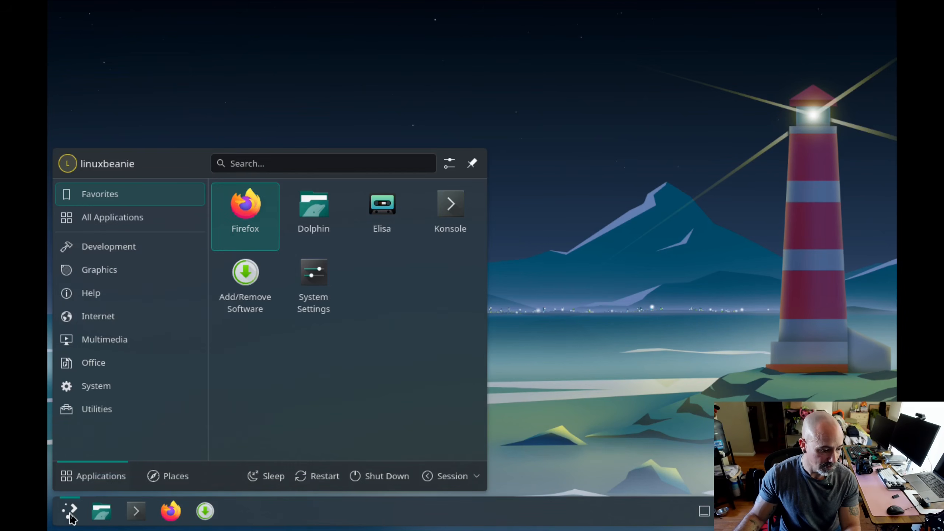
left_click(218, 516)
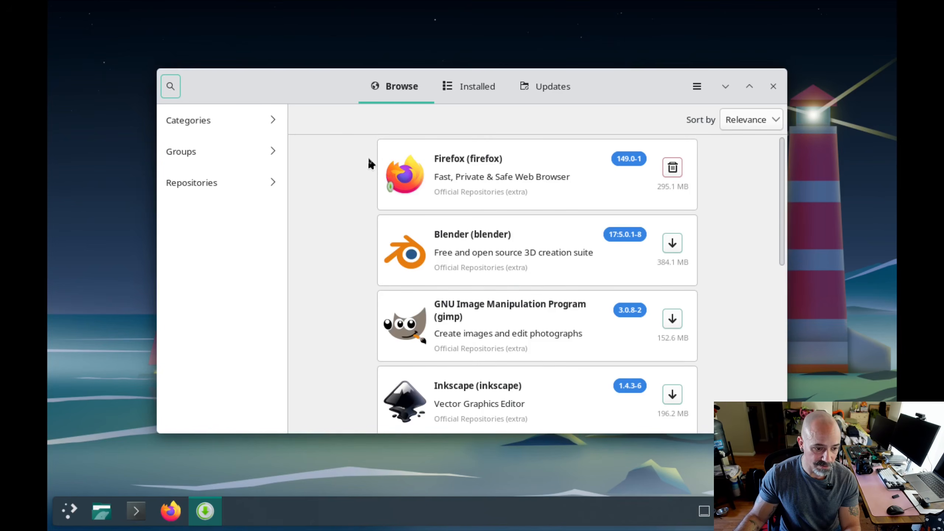
scroll(367, 156, "down", 3)
scroll(352, 152, "down", 7)
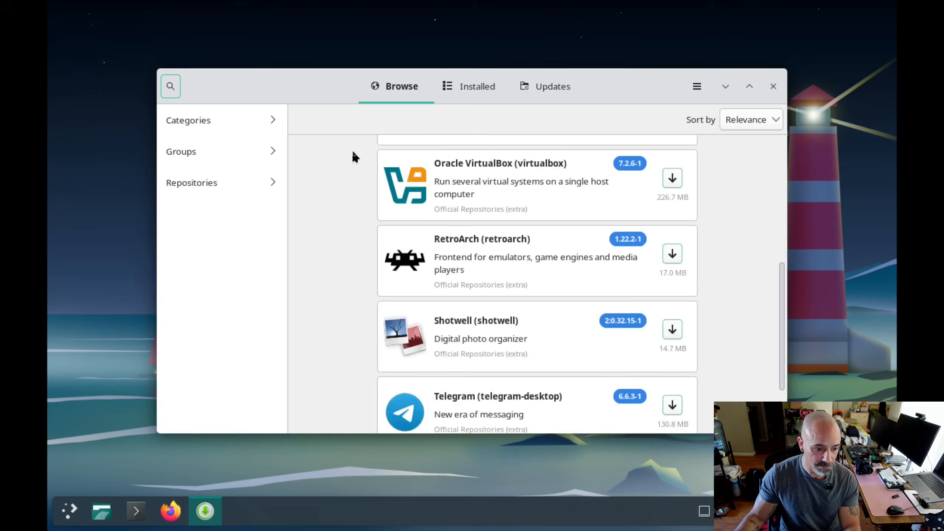
scroll(357, 250, "up", 10)
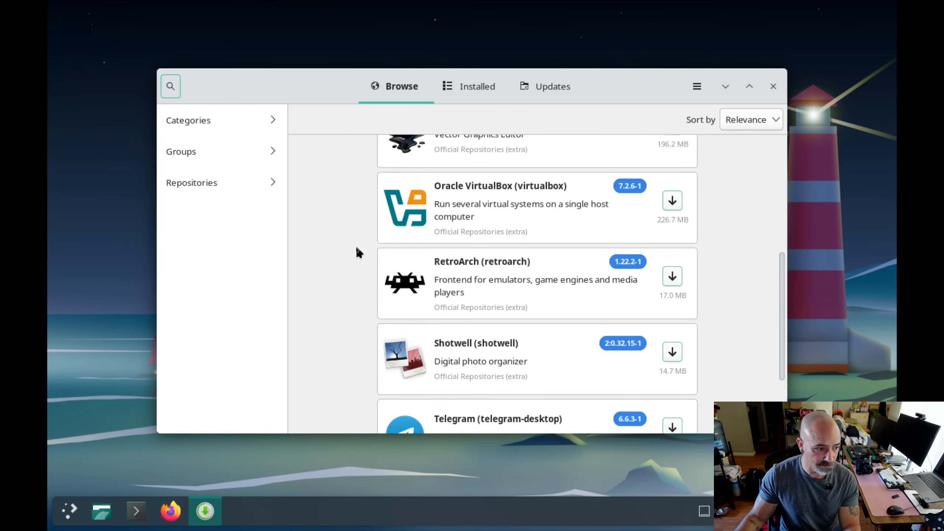
left_click(772, 86)
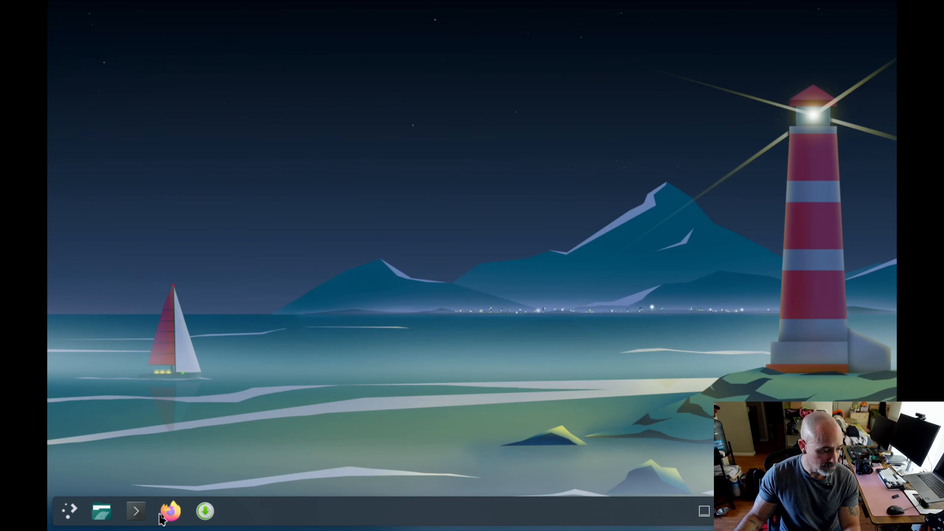
- Open the Dolphin file manager, look through its home folders, and show Documents beside Home in a split view
left_click(103, 516)
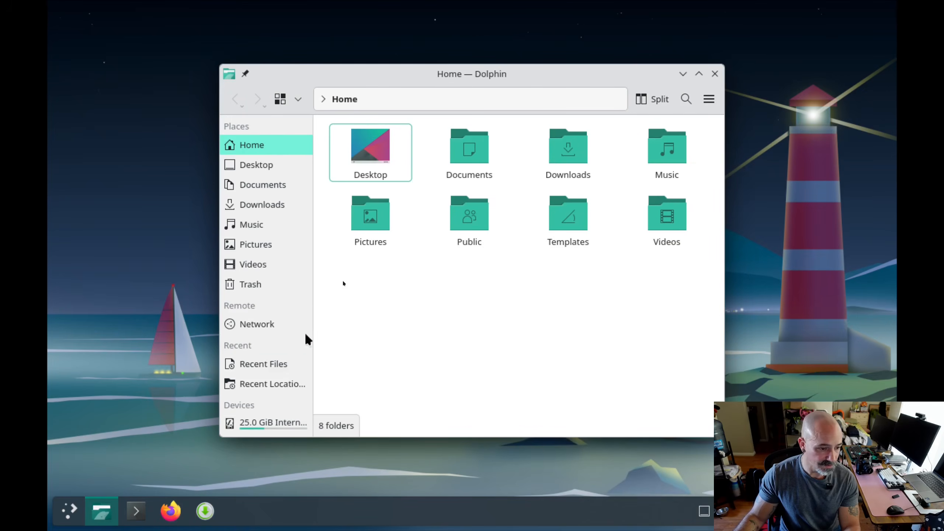
left_click(287, 166)
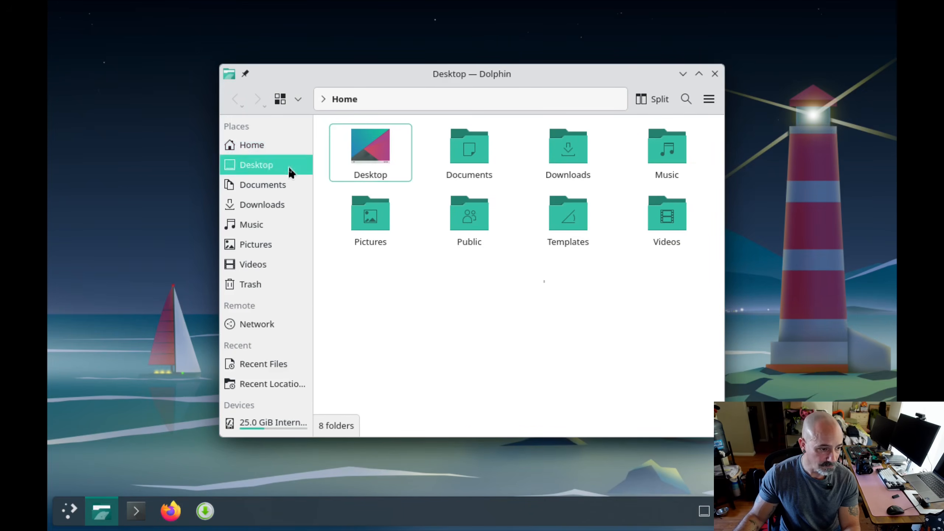
left_click(286, 186)
left_click(256, 143)
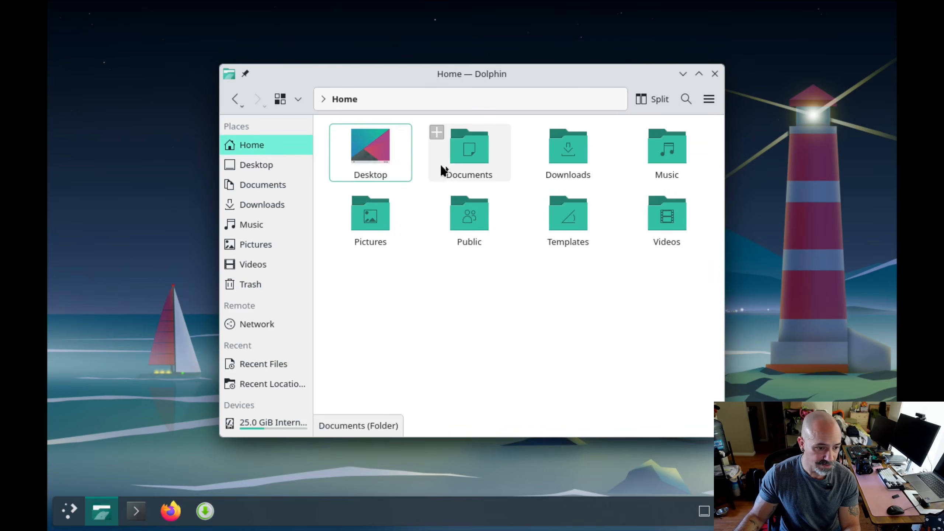
right_click(458, 148)
left_click(631, 89)
left_click(643, 97)
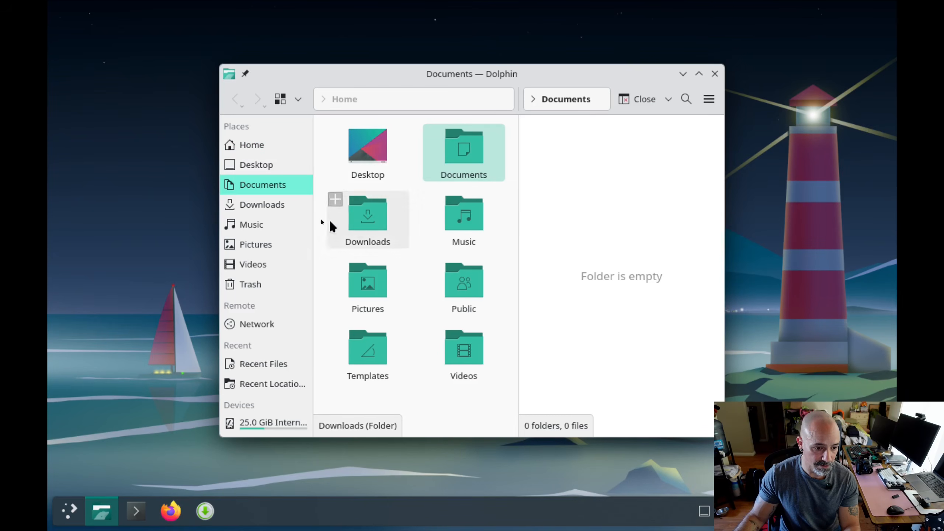
- Look through the Downloads, Music, Pictures, Desktop and Home places in the second pane, and close Dolphin
left_click(252, 207)
left_click(254, 225)
left_click(255, 244)
left_click(256, 205)
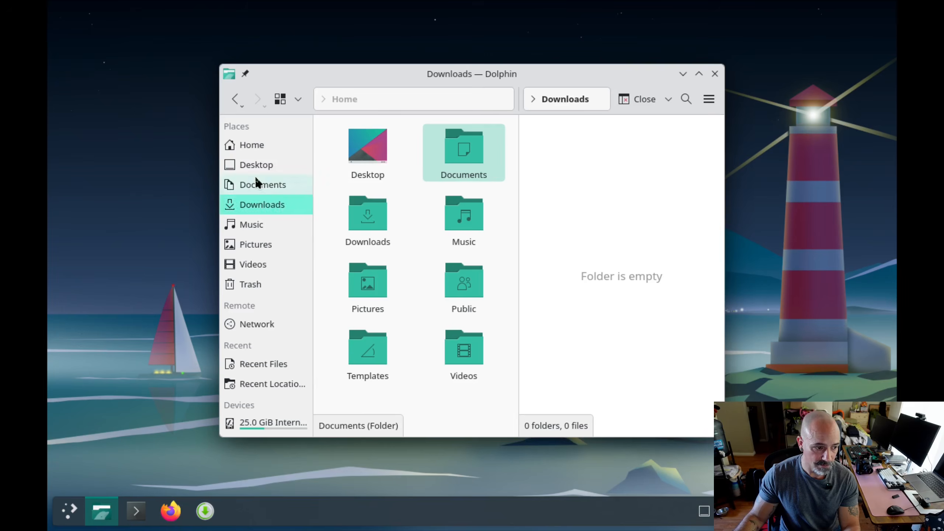
left_click(258, 166)
left_click(253, 145)
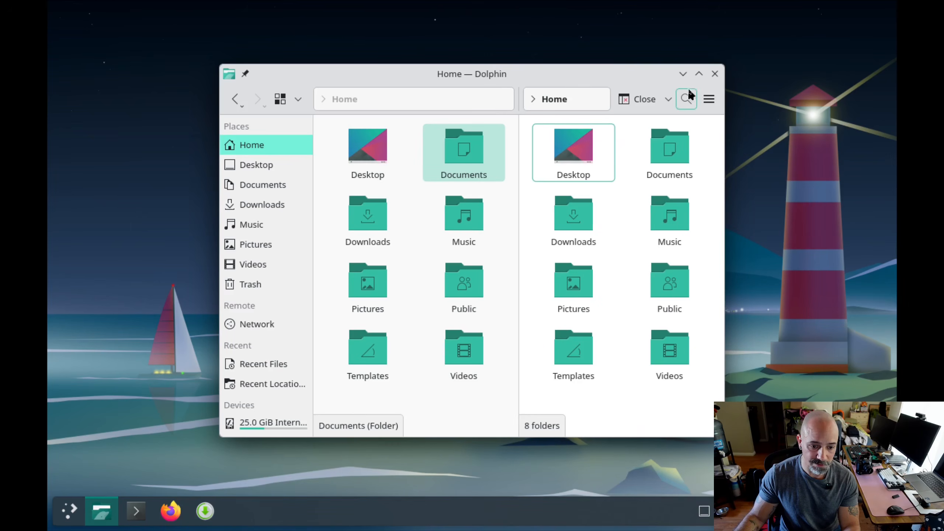
left_click(715, 74)
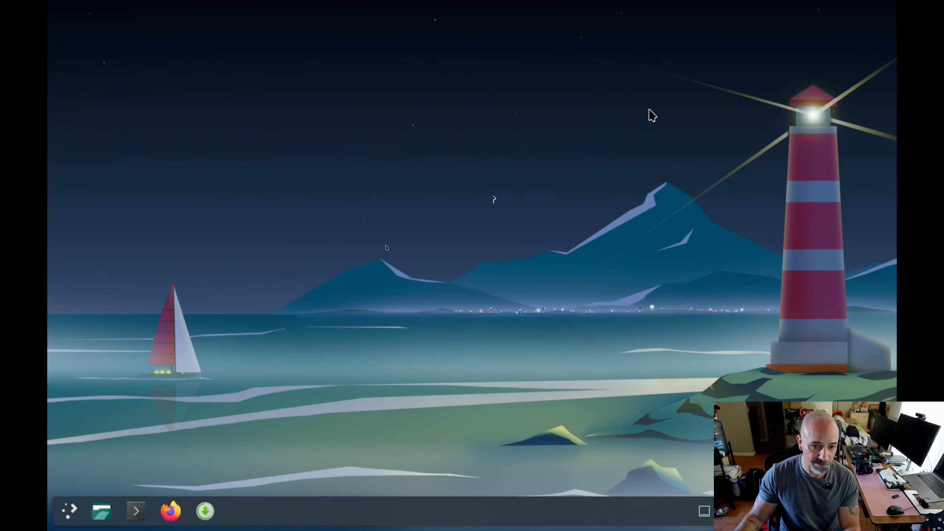
- Search the application launcher for settings and for themes, and open the Login Screen (SDDM) settings
left_click(77, 508)
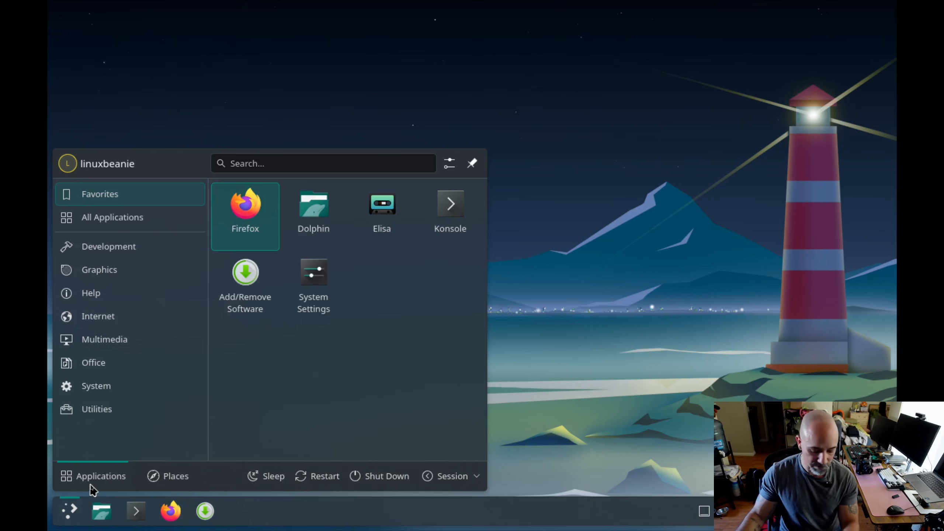
type("settings")
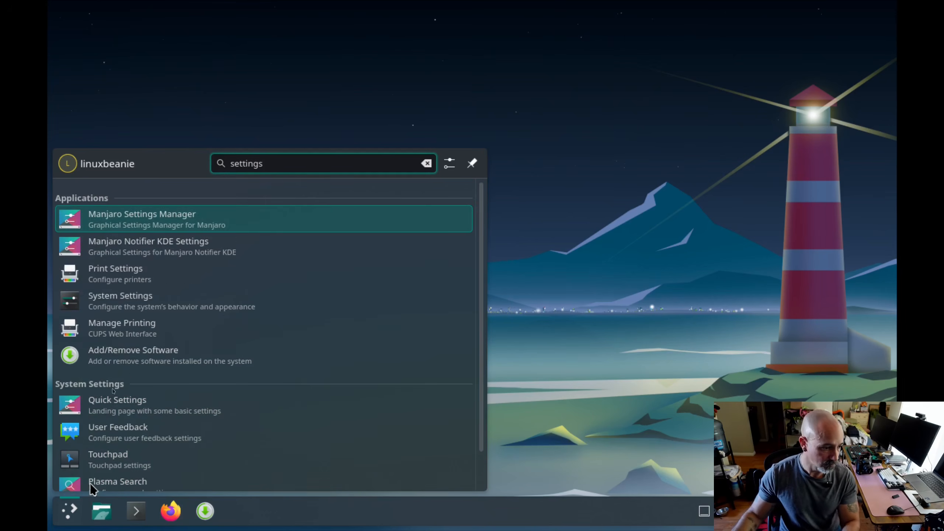
double_click(275, 163)
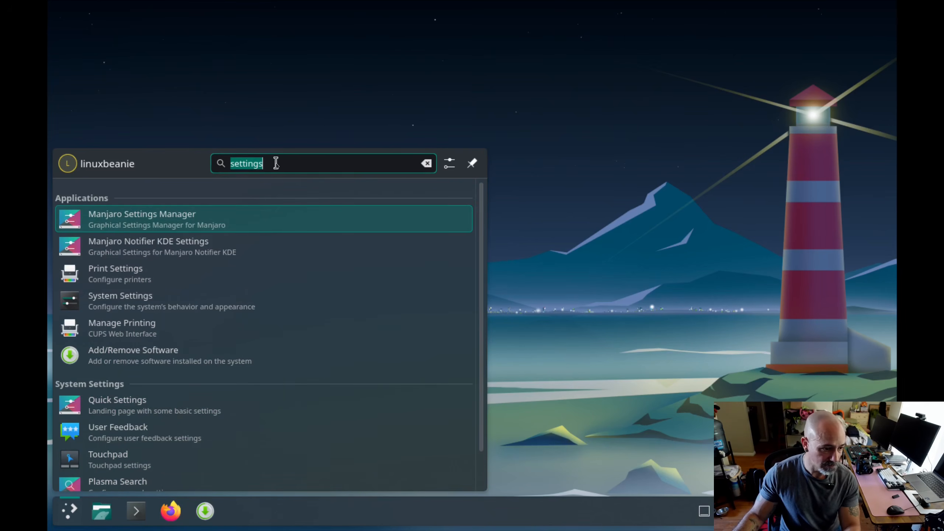
type("themes")
key("Return")
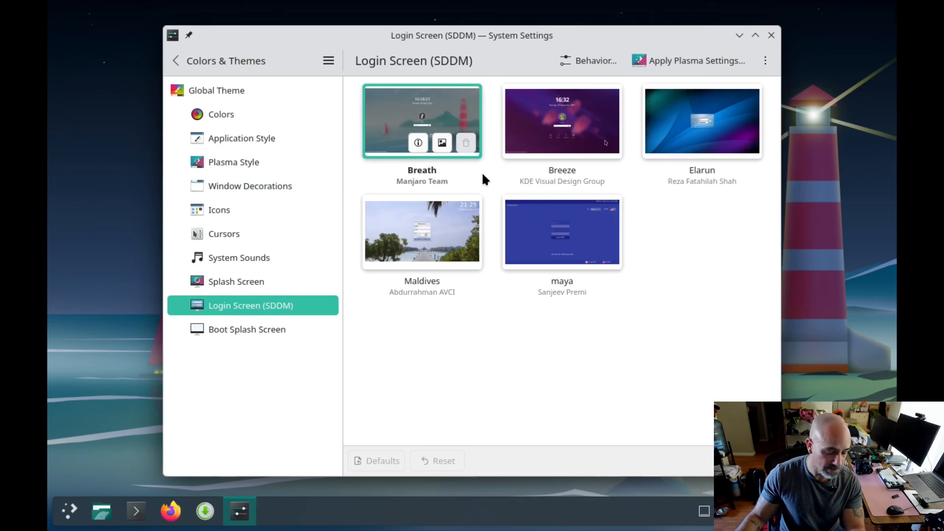
- Look at the Colors and Application Style settings, and apply the Breeze Dark Plasma style
left_click(270, 116)
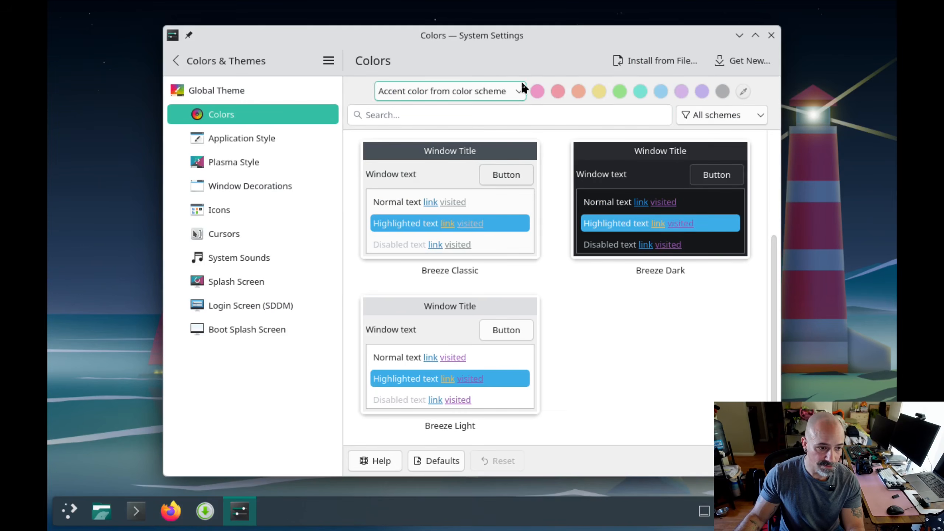
left_click(248, 147)
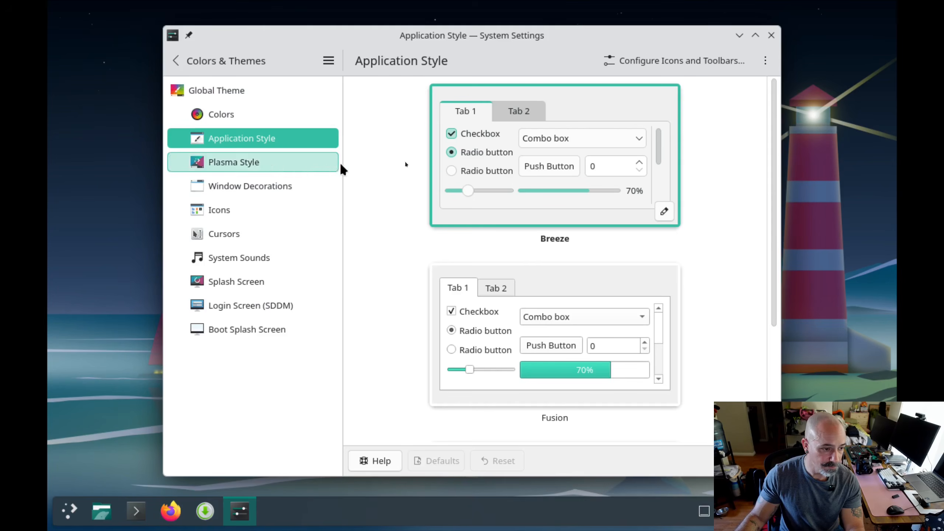
left_click(285, 171)
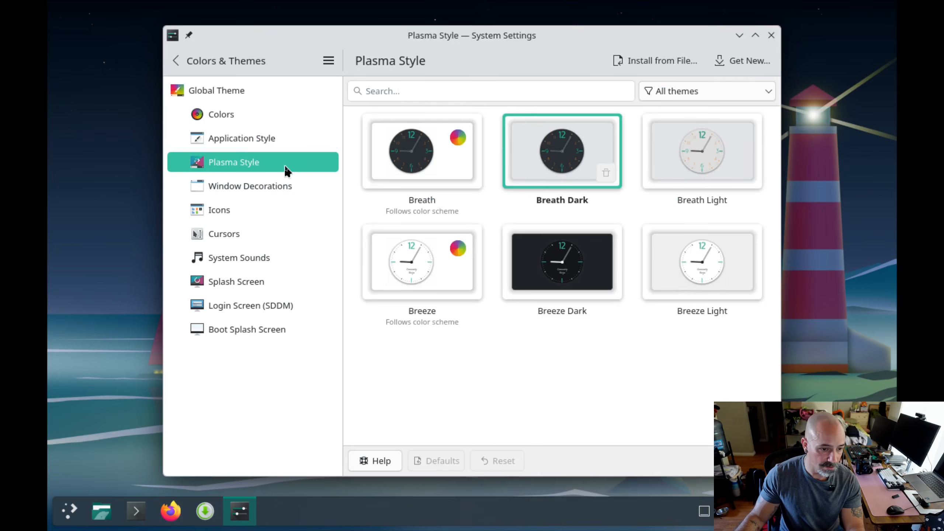
left_click(559, 259)
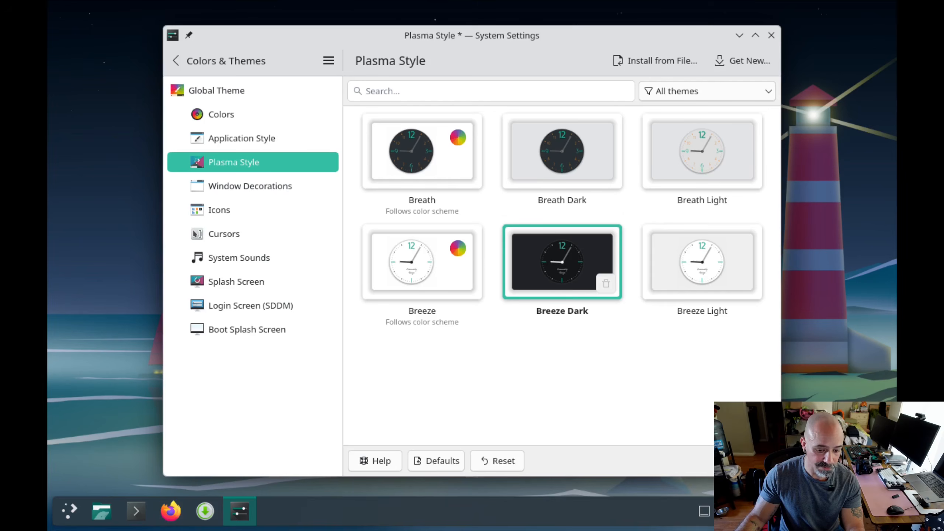
left_click(684, 461)
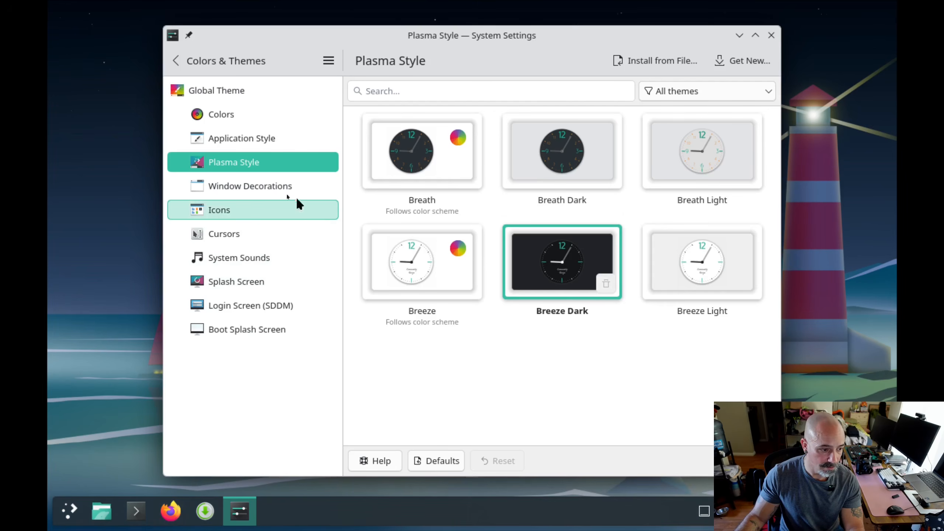
- View the window decorations, apply the Breeze Twilight global theme with its appearance settings only, and close System Settings
left_click(260, 187)
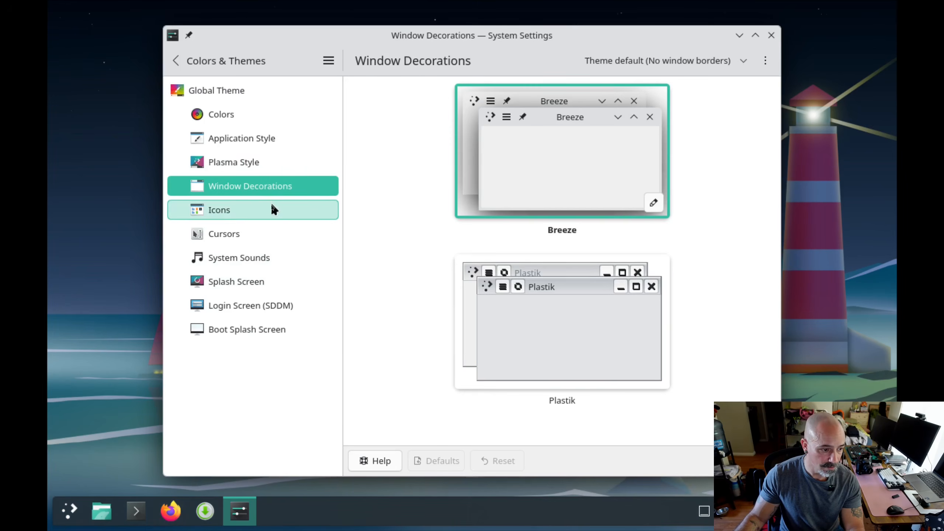
left_click(227, 130)
left_click(227, 94)
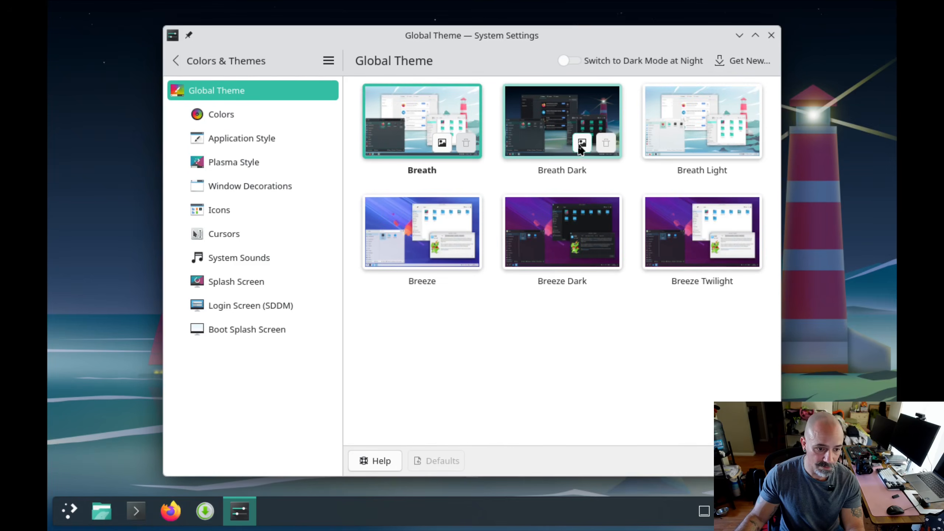
left_click(665, 229)
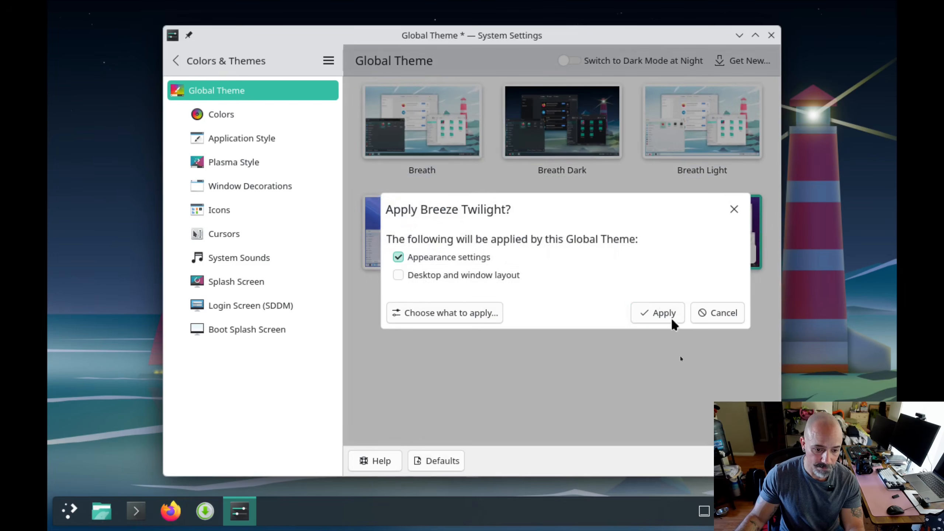
left_click(663, 312)
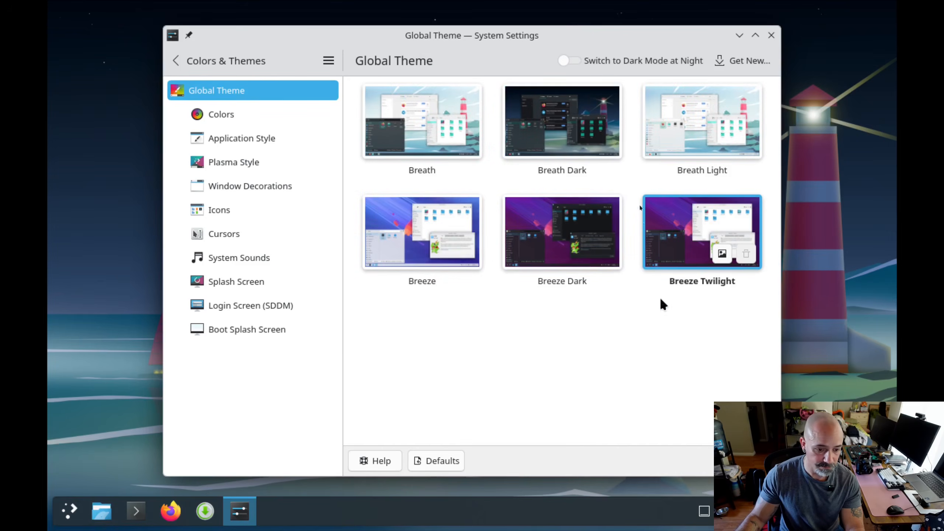
left_click(770, 36)
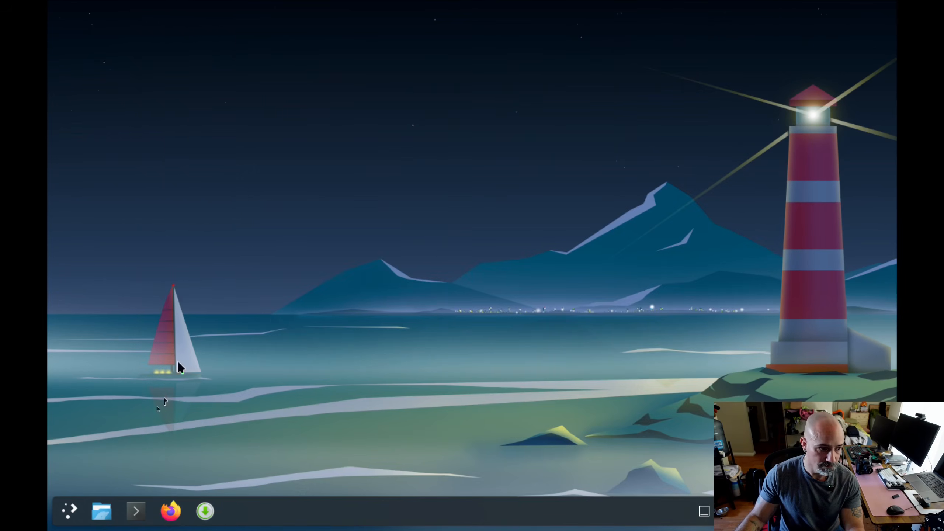
- Search the application launcher for themes, reopen the Login Screen (SDDM) settings, and look through the neighbouring style and icon settings
left_click(69, 511)
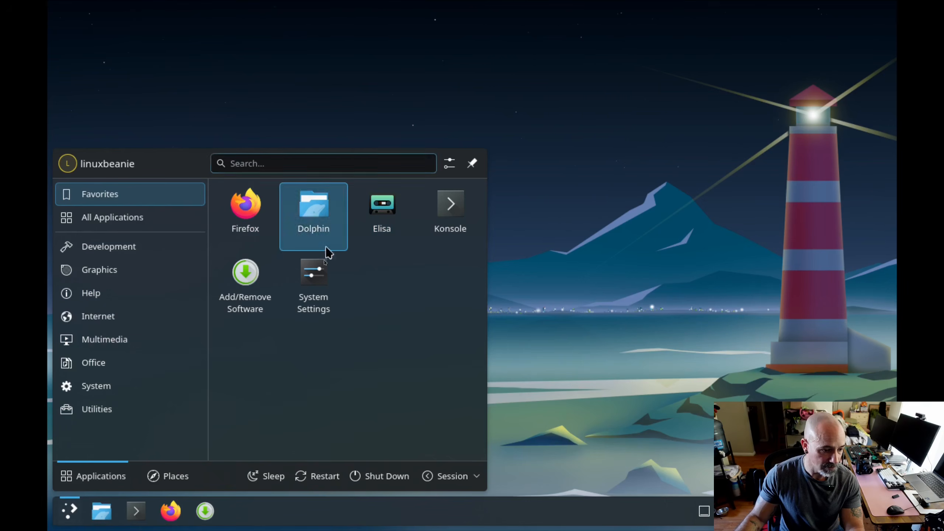
type("themes")
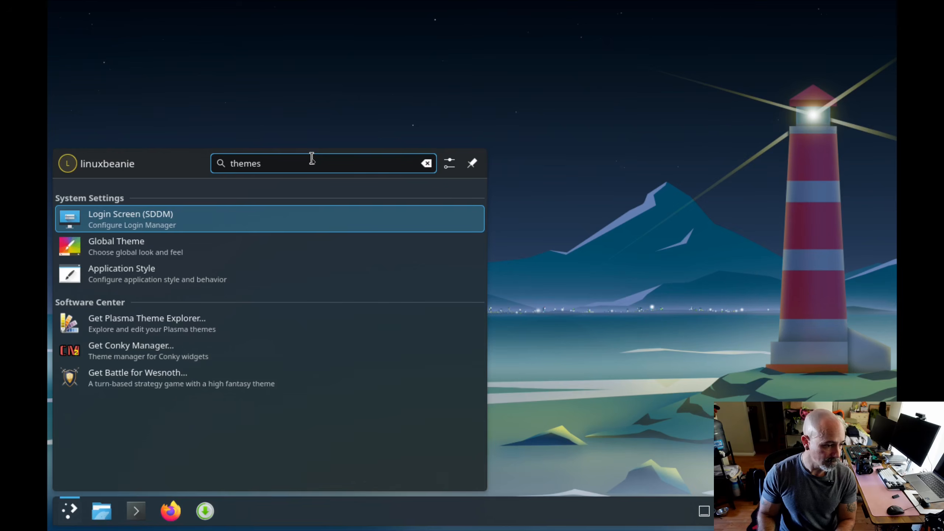
key("Return")
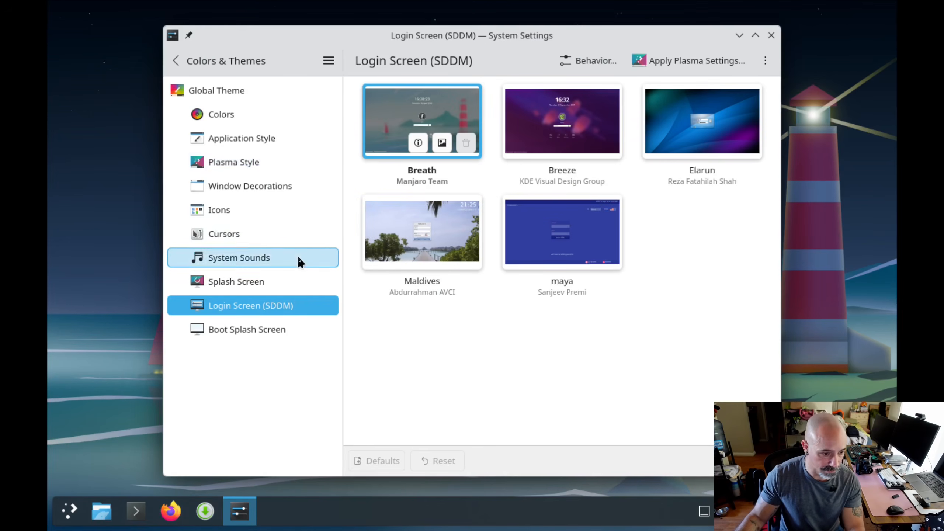
left_click(268, 138)
left_click(259, 163)
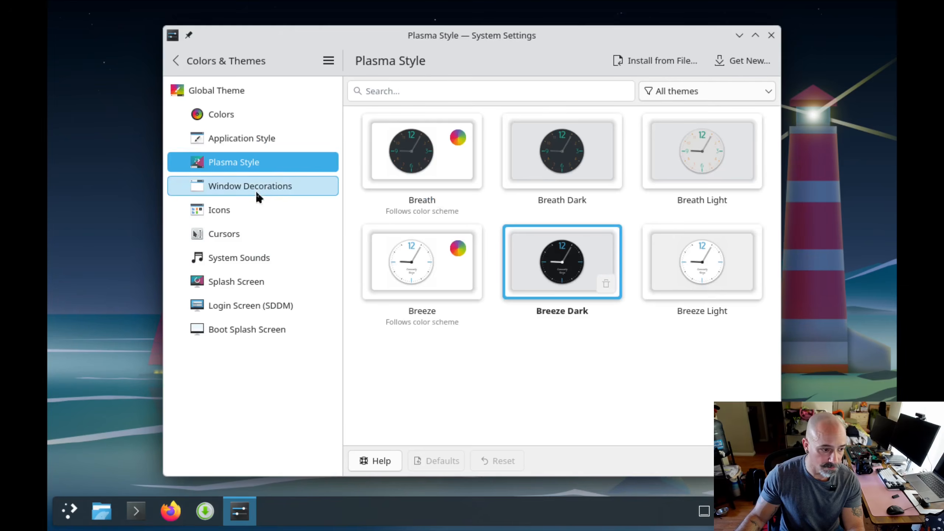
left_click(282, 210)
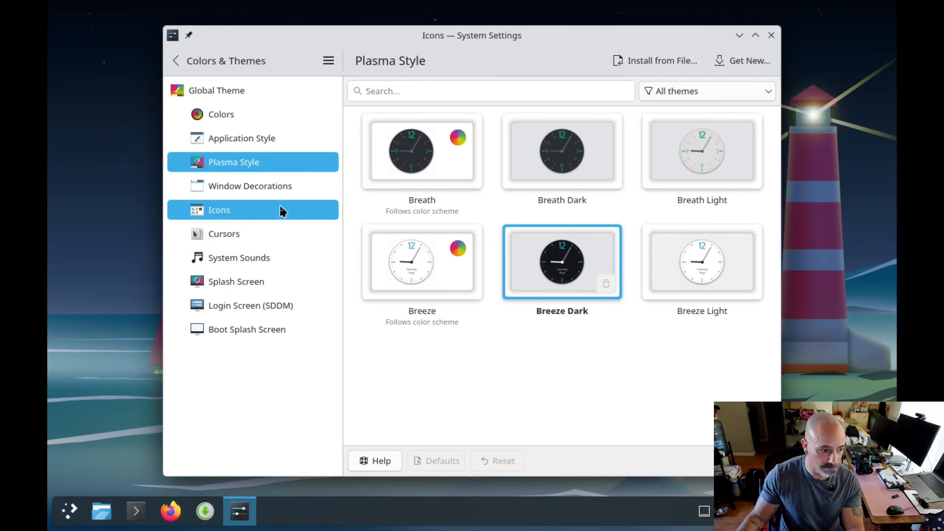
- Apply the Breeze Dark global theme with its appearance settings only
left_click(238, 112)
left_click(240, 96)
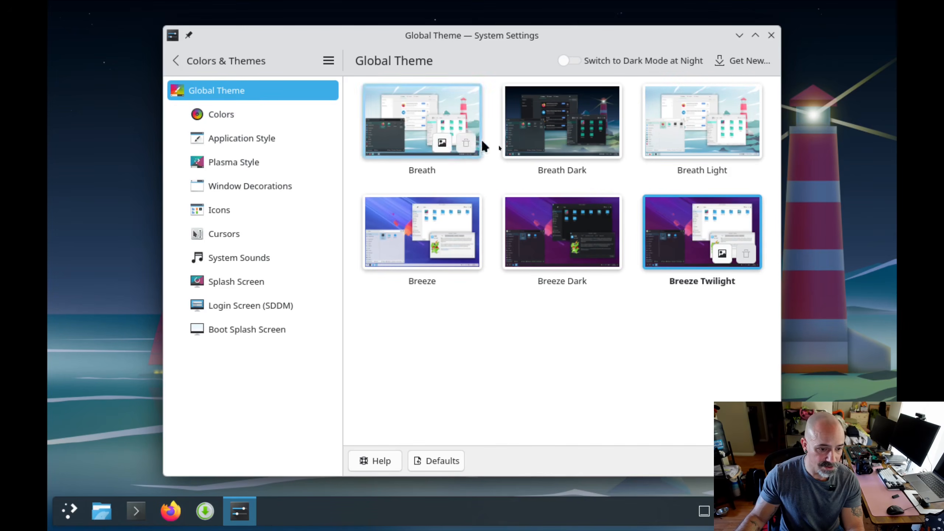
left_click(594, 247)
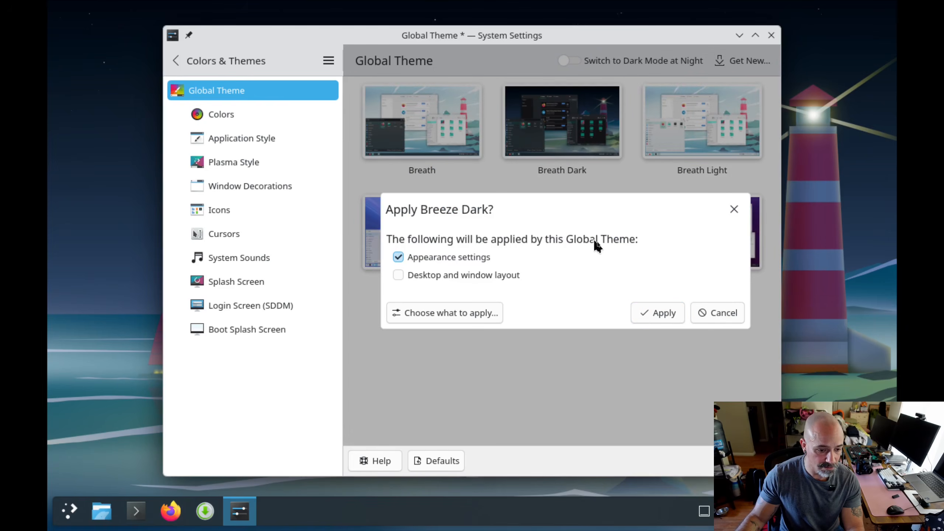
left_click(654, 315)
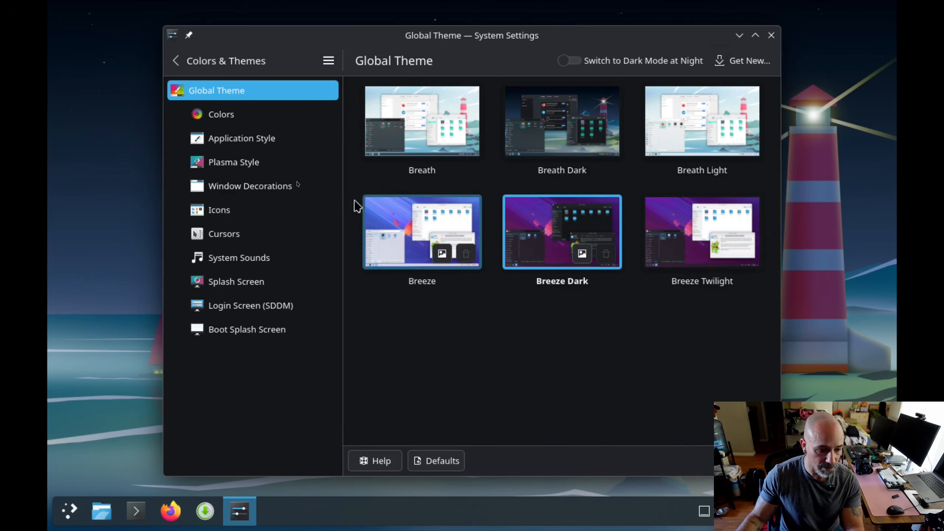
- Look through the Cursors, System Sounds, Splash Screen and Login Screen (SDDM) settings, and close System Settings
left_click(242, 234)
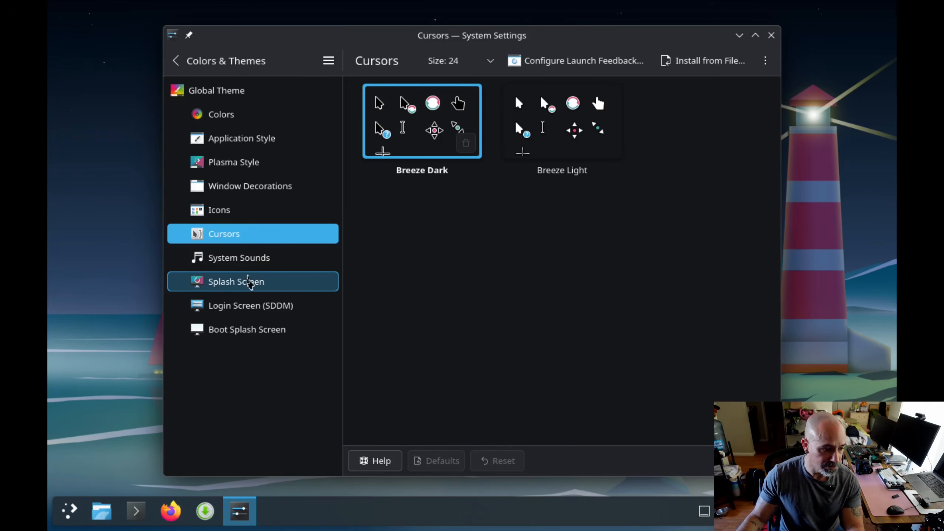
left_click(248, 281)
left_click(293, 261)
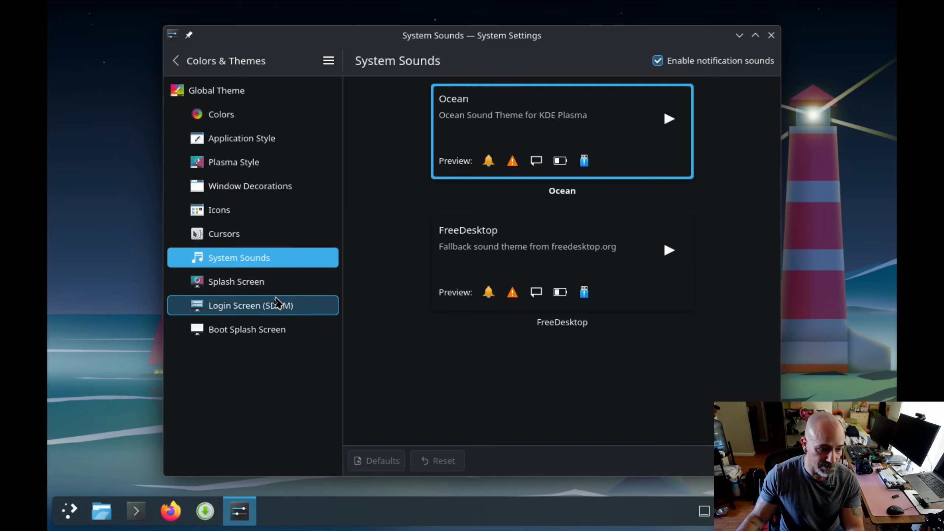
left_click(261, 283)
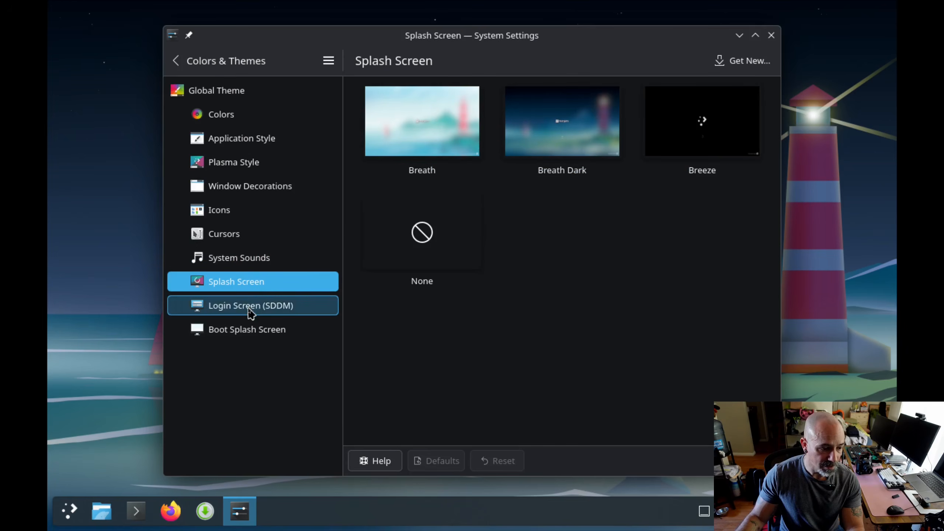
left_click(251, 310)
mouse_move(676, 37)
left_mouse_down()
mouse_move(583, 36)
mouse_move(676, 36)
left_mouse_up()
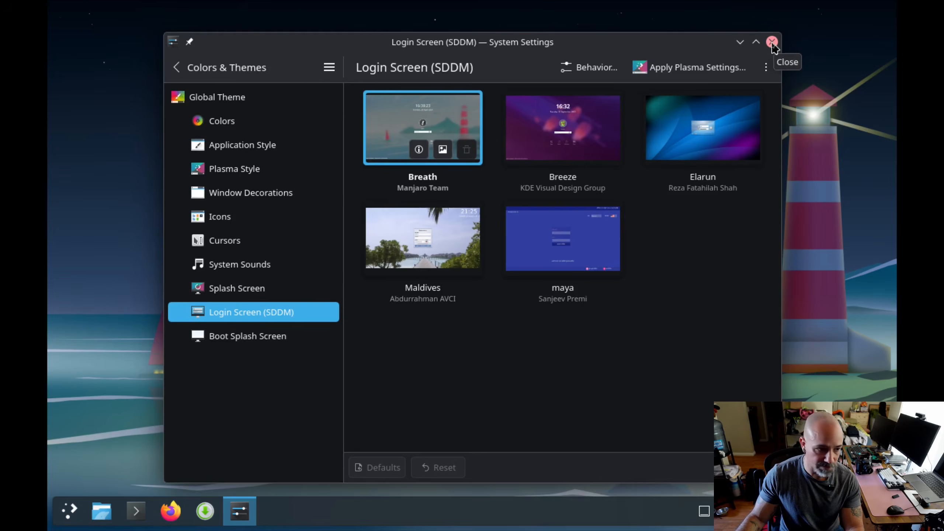
left_click(771, 40)
- Browse the launcher's application categories from Development through Graphics, Help, Internet and Multimedia to Office
left_click(71, 511)
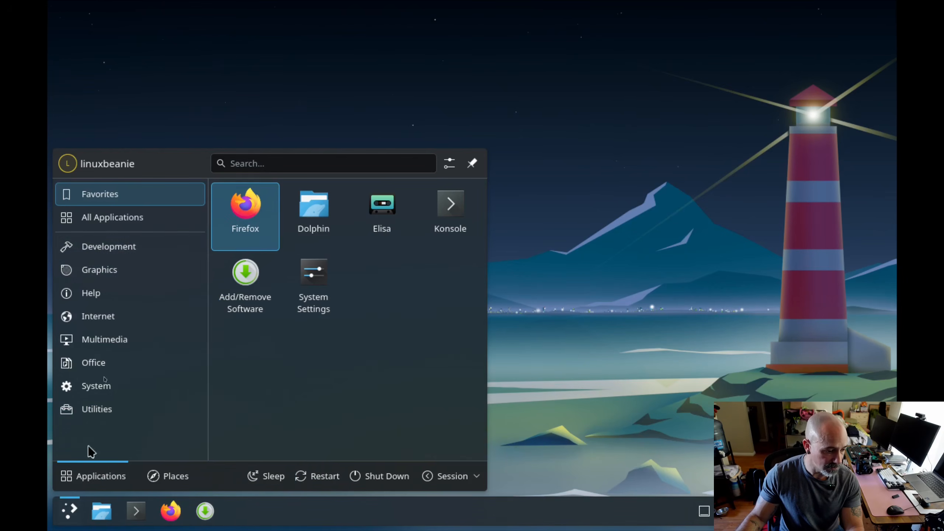
mouse_move(140, 248)
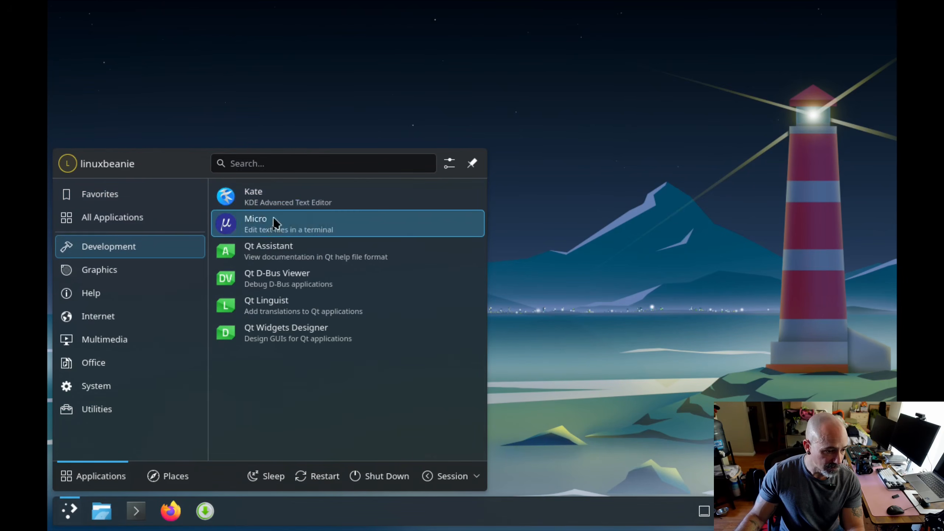
mouse_move(154, 277)
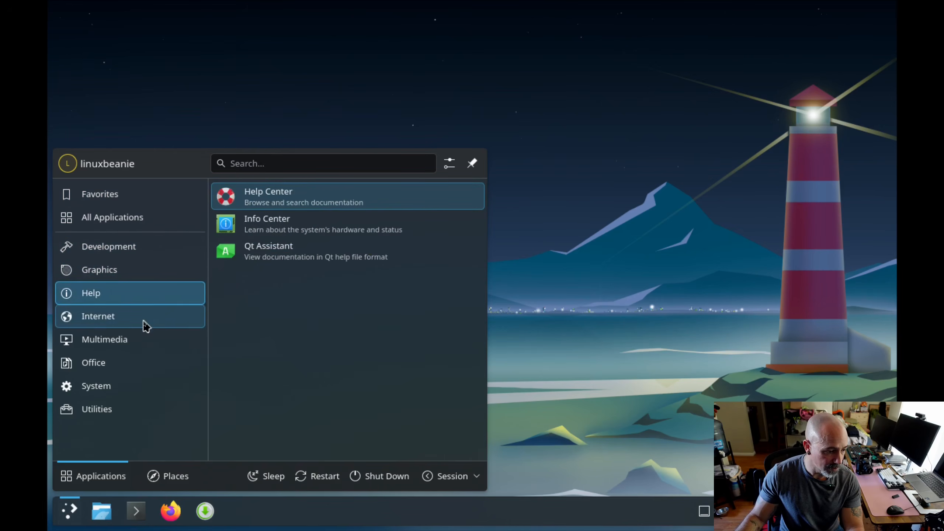
mouse_move(148, 320)
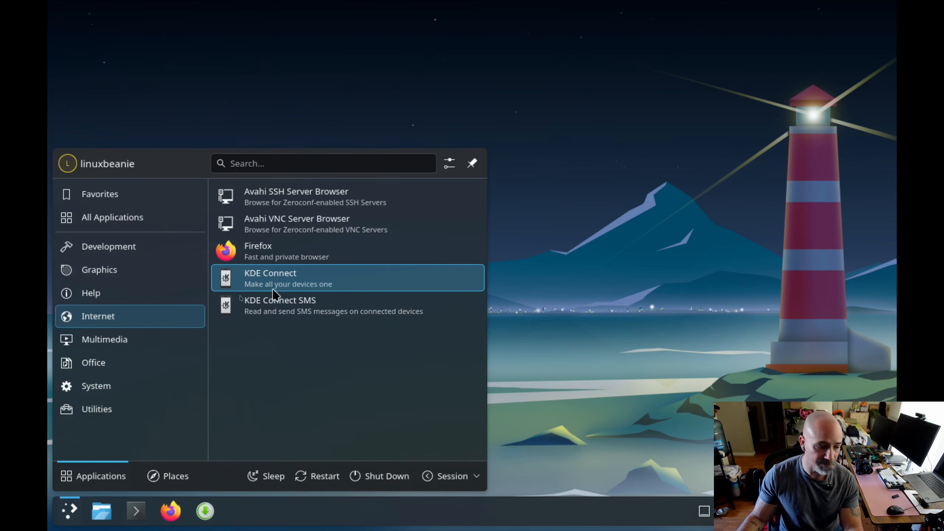
mouse_move(155, 344)
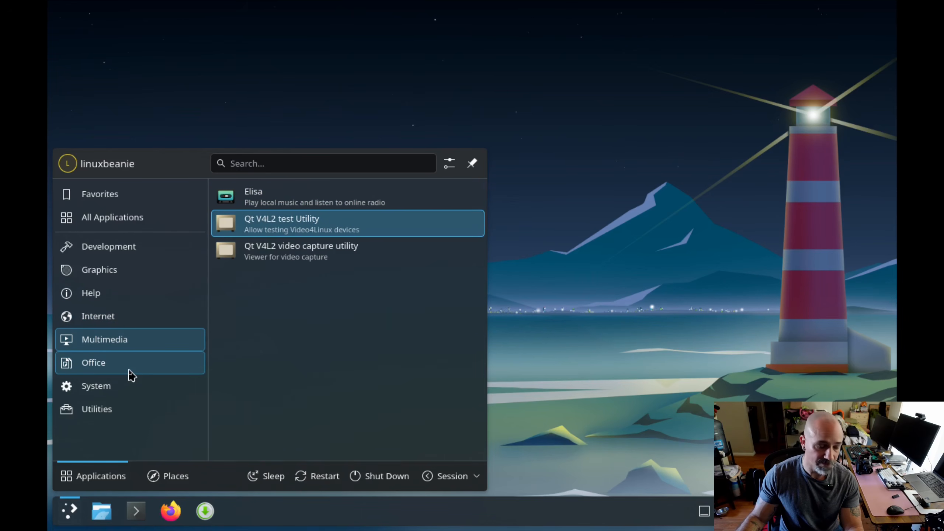
mouse_move(158, 362)
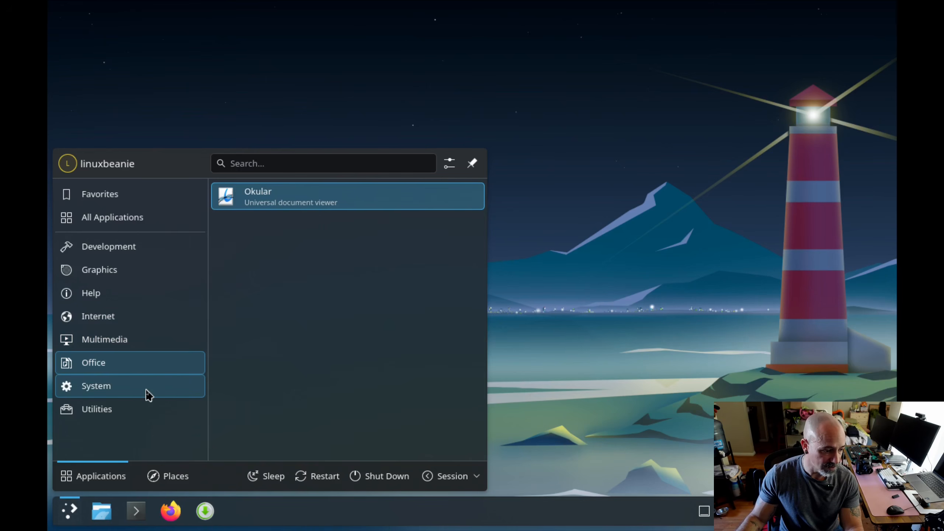
- Look through the System applications in the launcher, run Htop to examine CPU and memory usage, and close it
mouse_move(148, 395)
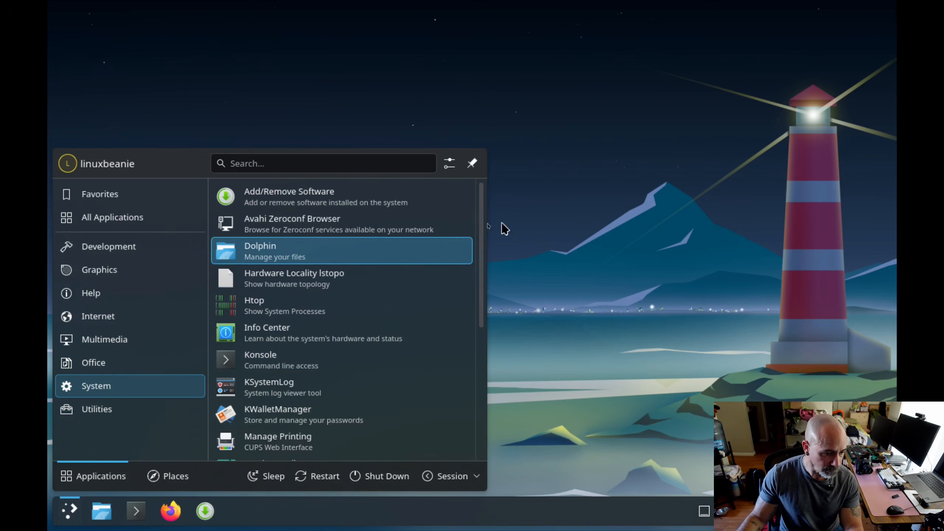
left_click_drag(483, 228, 476, 204)
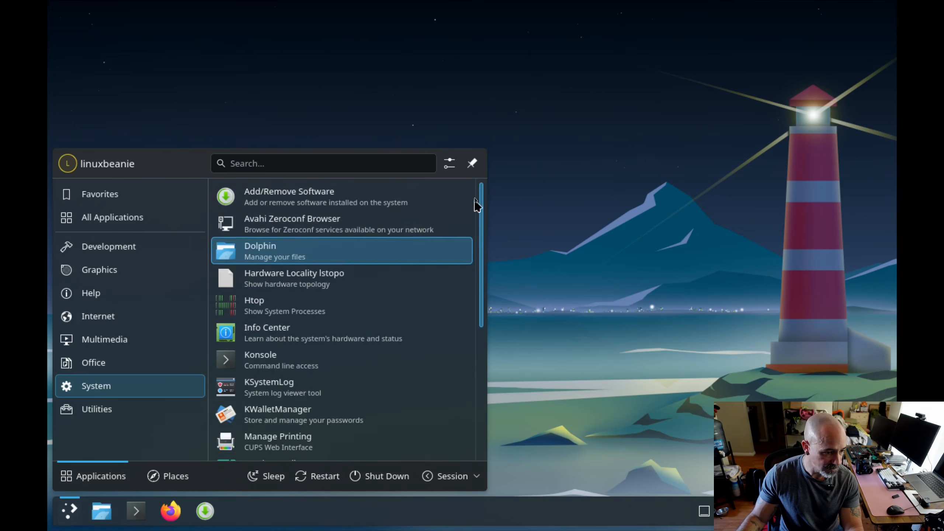
left_click(327, 308)
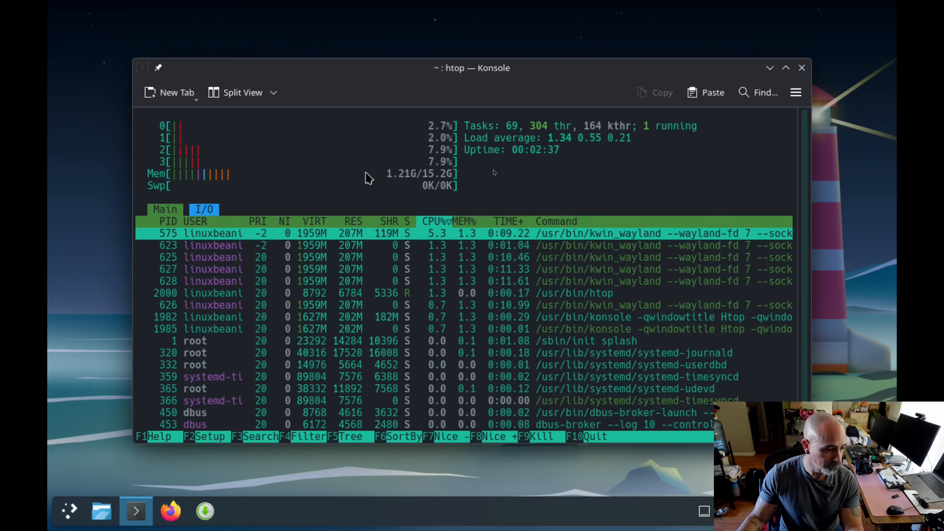
left_click(802, 67)
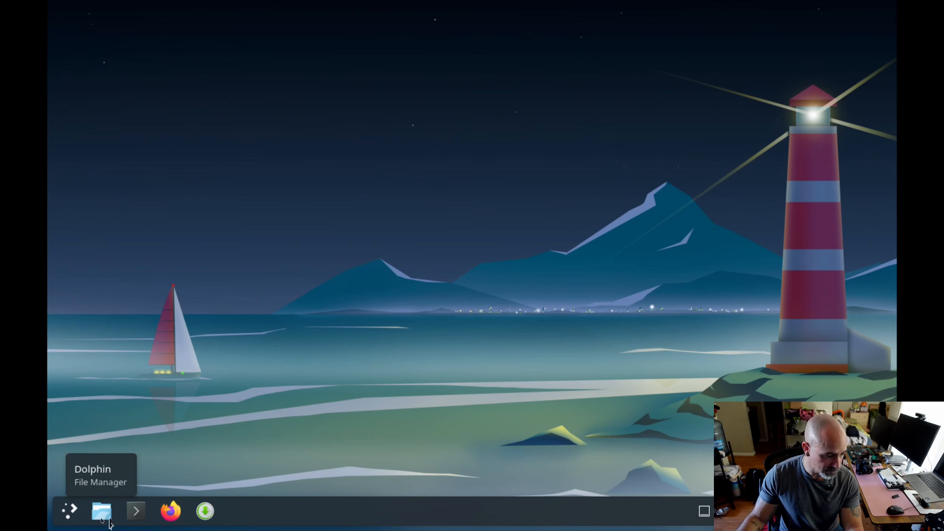
left_click(75, 515)
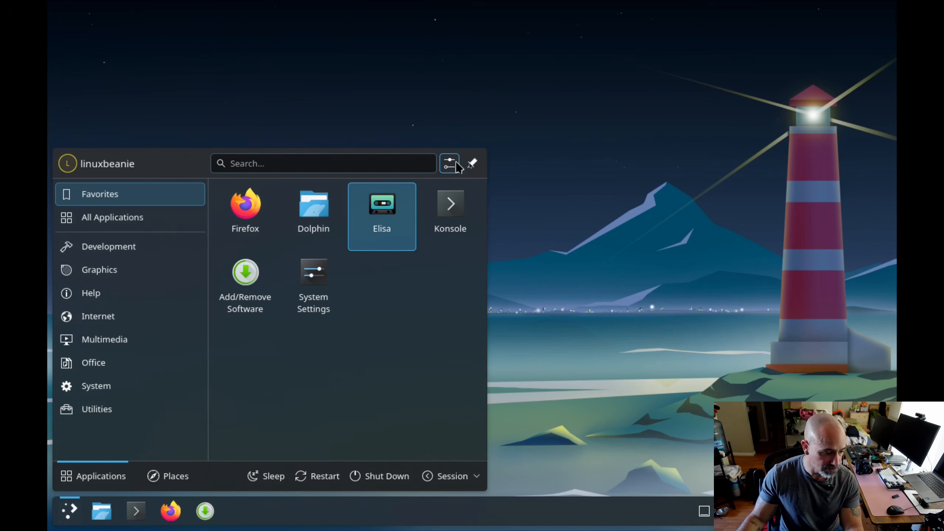
left_click(351, 95)
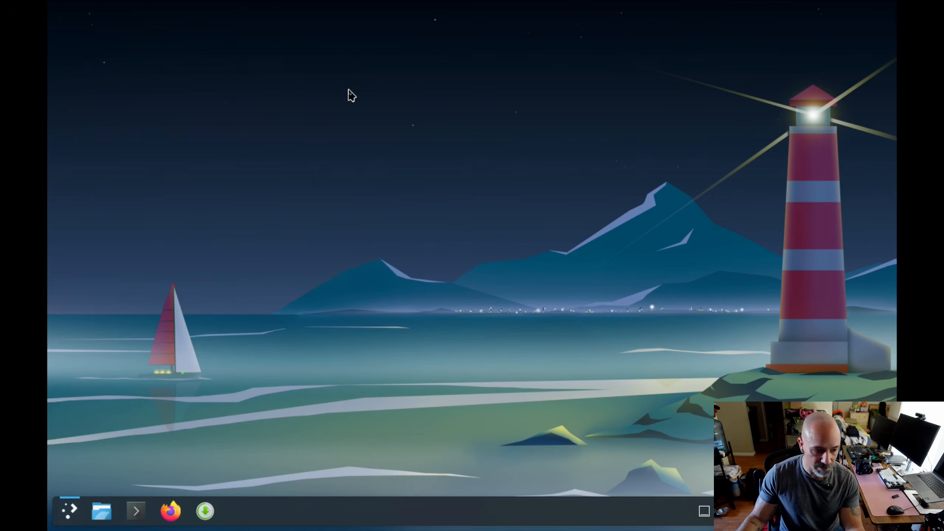
- Open the desktop wallpaper settings and try the Altai and Autumn 5.5 wallpapers on the desktop
right_click(386, 210)
left_click(461, 320)
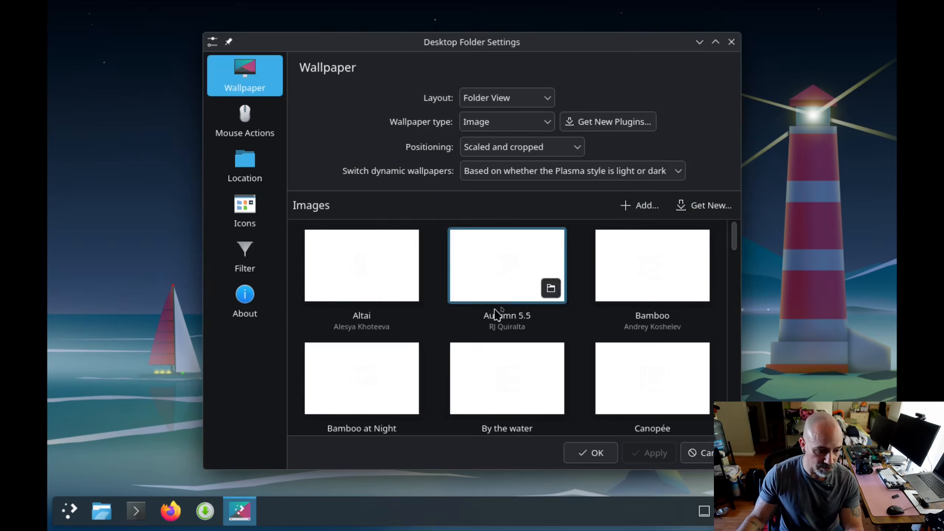
left_click(426, 270)
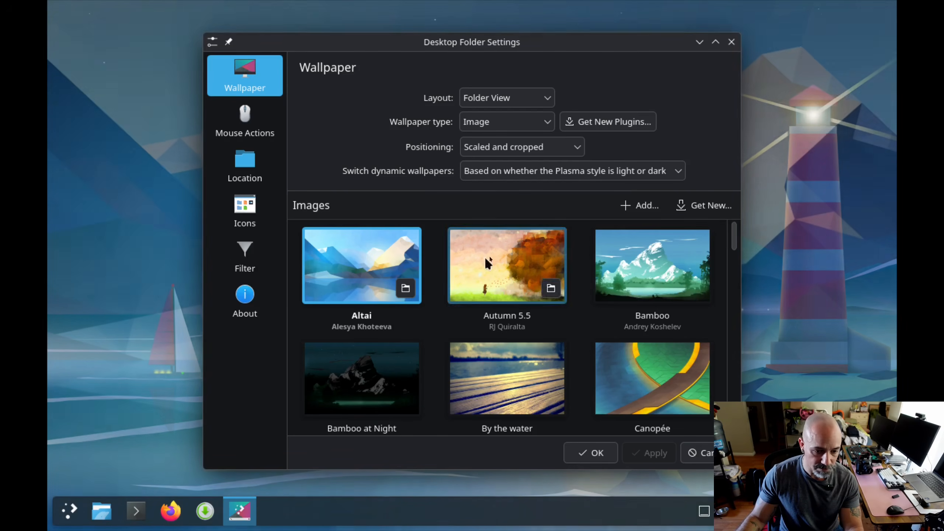
left_click_drag(741, 469, 414, 237)
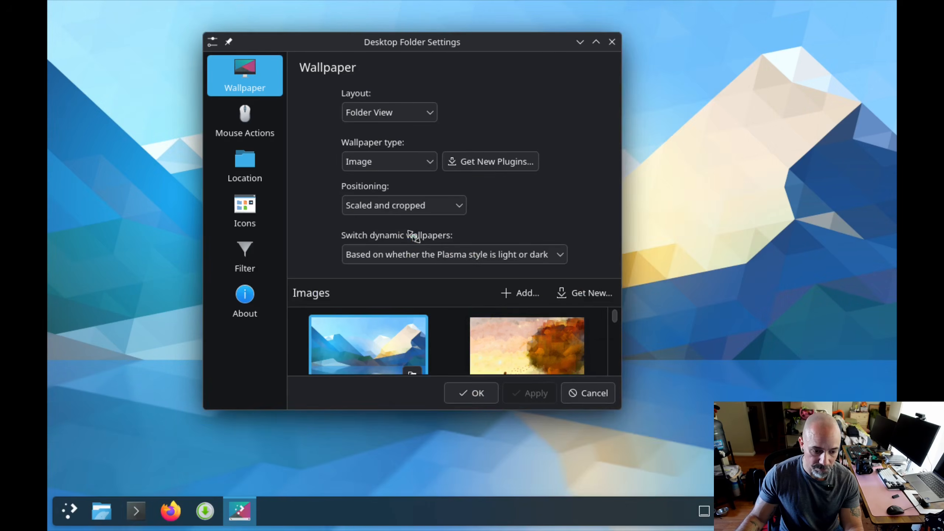
left_click(514, 355)
- Move the wallpaper settings window aside, try the Bamboo at Night wallpaper, and enlarge the window
left_click_drag(436, 42, 273, 23)
scroll(256, 240, "down", 1)
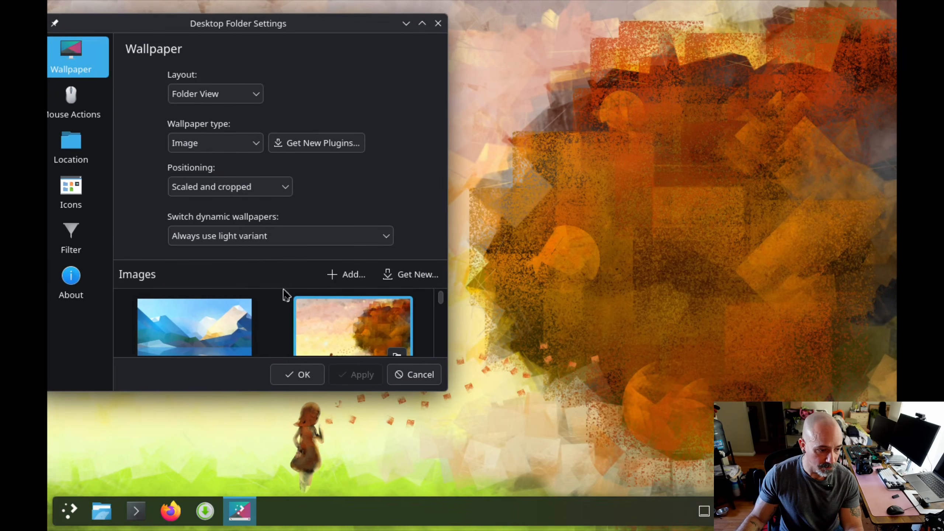
scroll(288, 305, "down", 5)
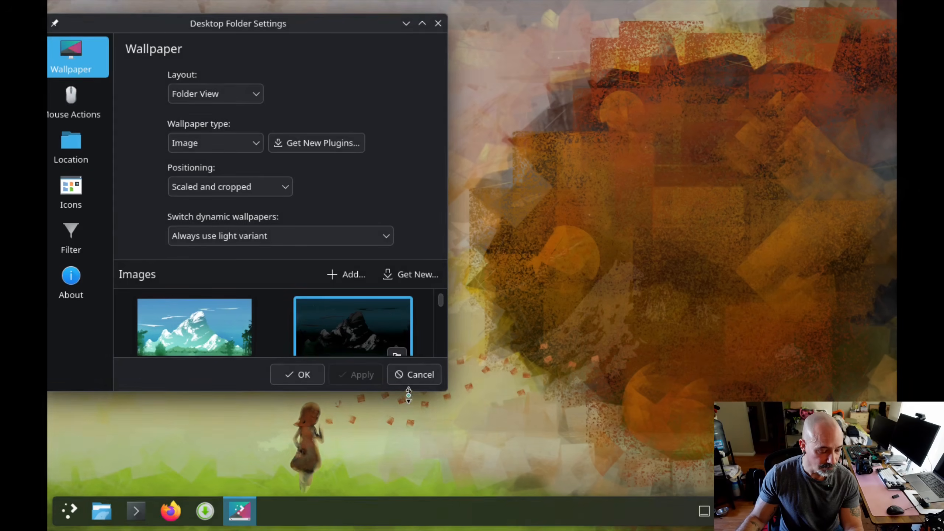
left_click_drag(444, 392, 600, 476)
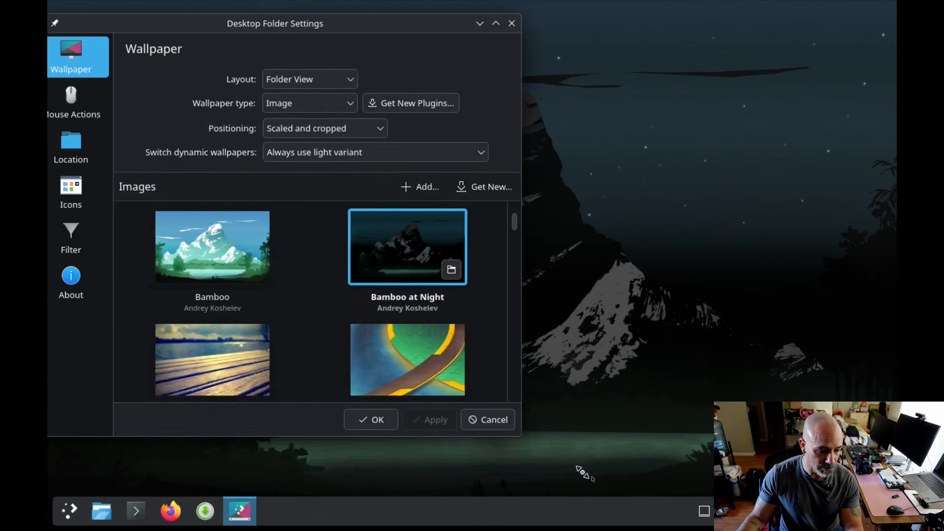
- Look through the available wallpaper images down to Volna and back to Altai, and close the desktop settings
scroll(433, 327, "down", 5)
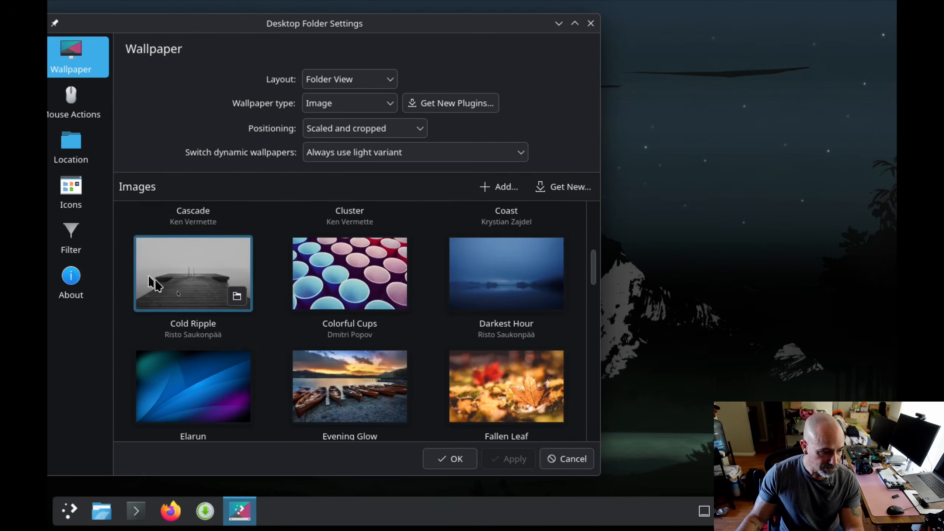
scroll(417, 270, "down", 4)
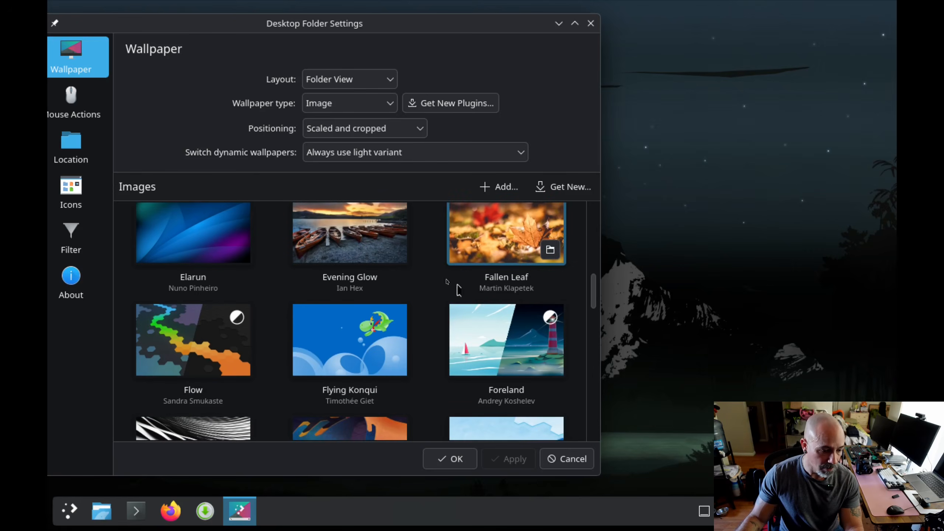
scroll(449, 284, "down", 15)
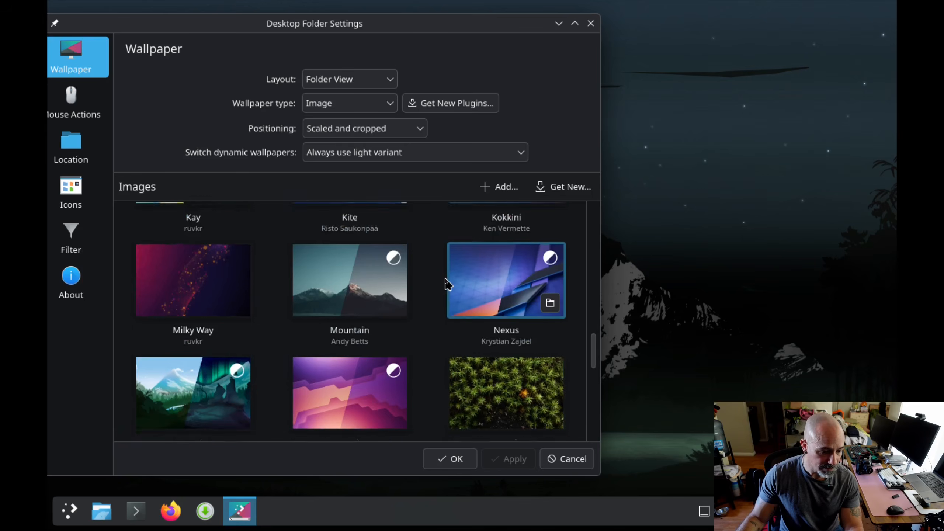
scroll(449, 284, "down", 3)
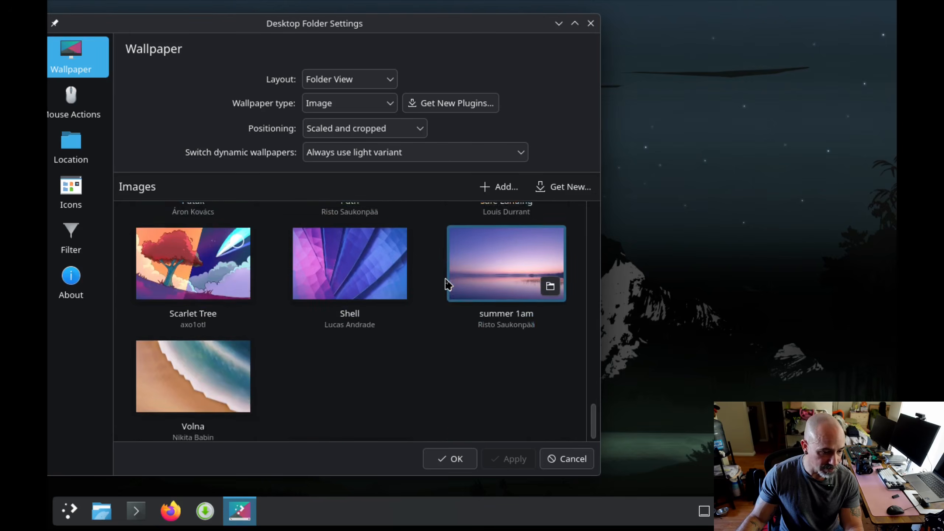
scroll(448, 285, "up", 6)
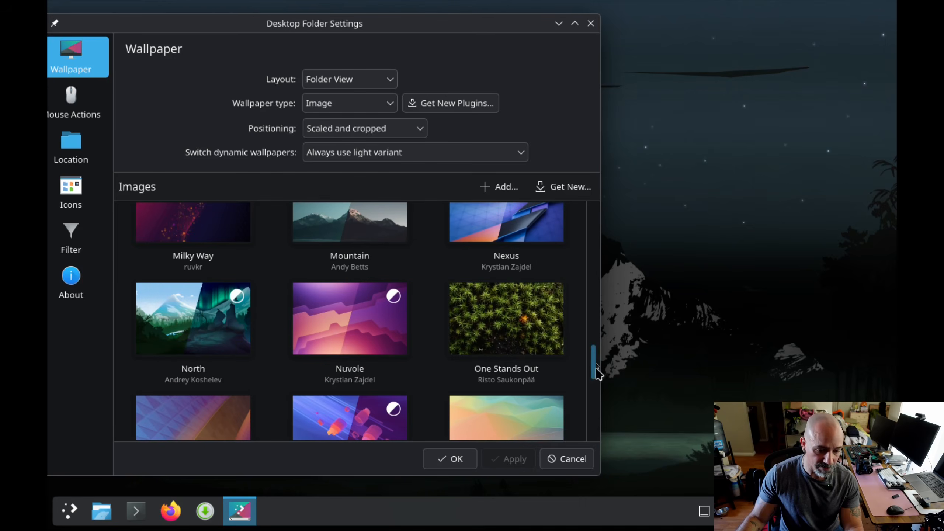
left_click_drag(596, 367, 591, 209)
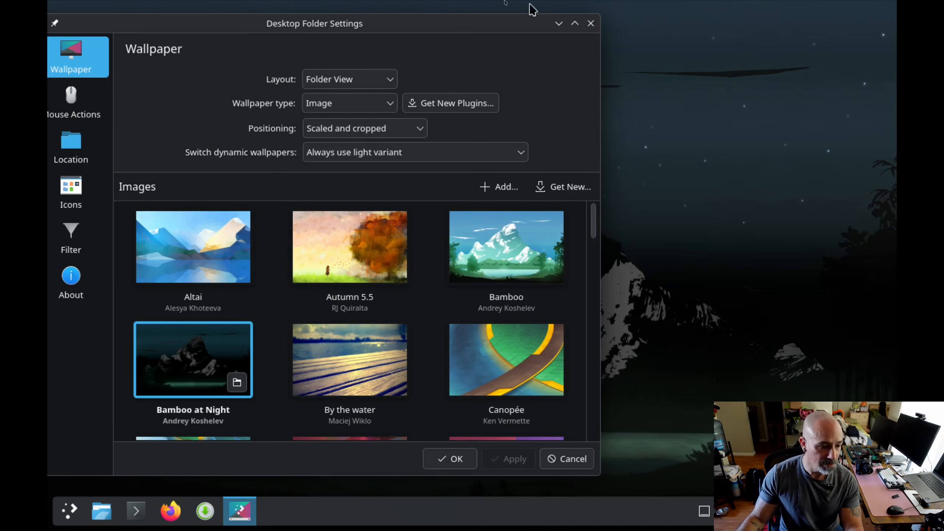
left_click_drag(192, 30, 462, 36)
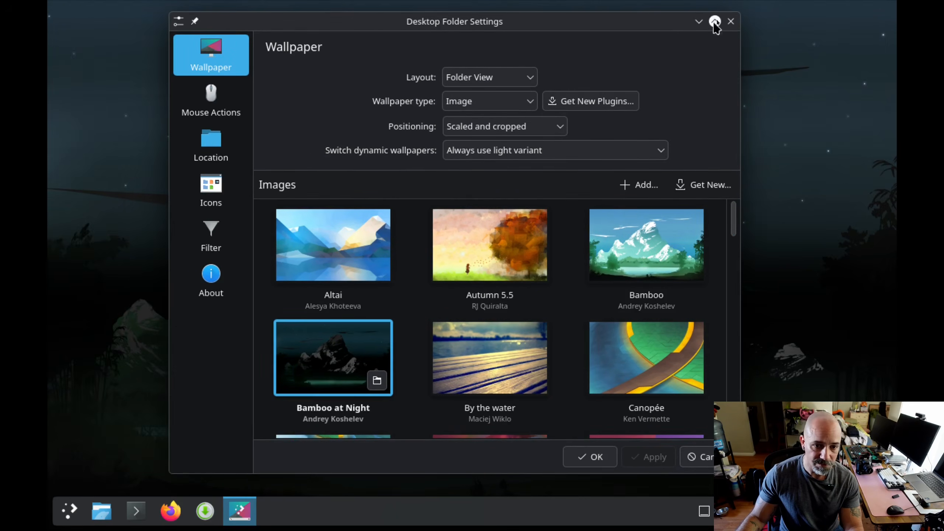
left_click(730, 21)
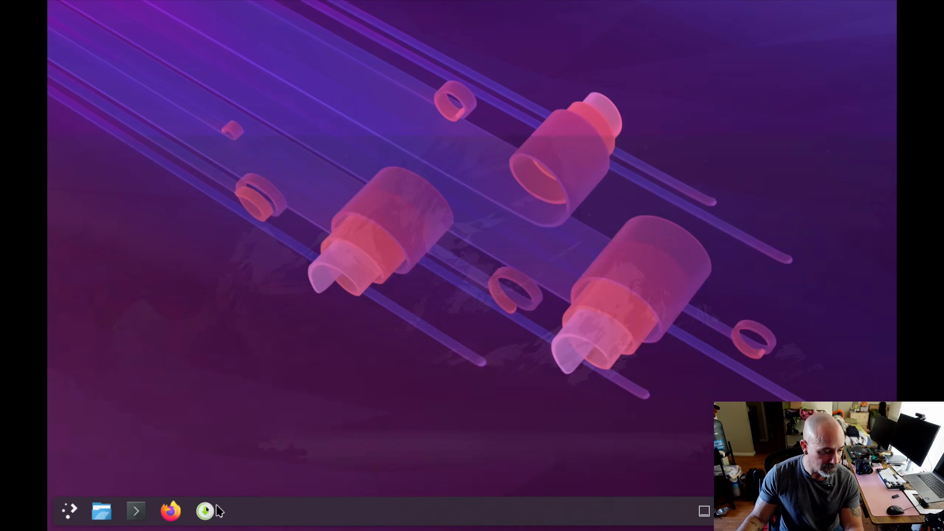
- Search Add/Remove Software for "steam" to examine the available packages, and close it
left_click(206, 512)
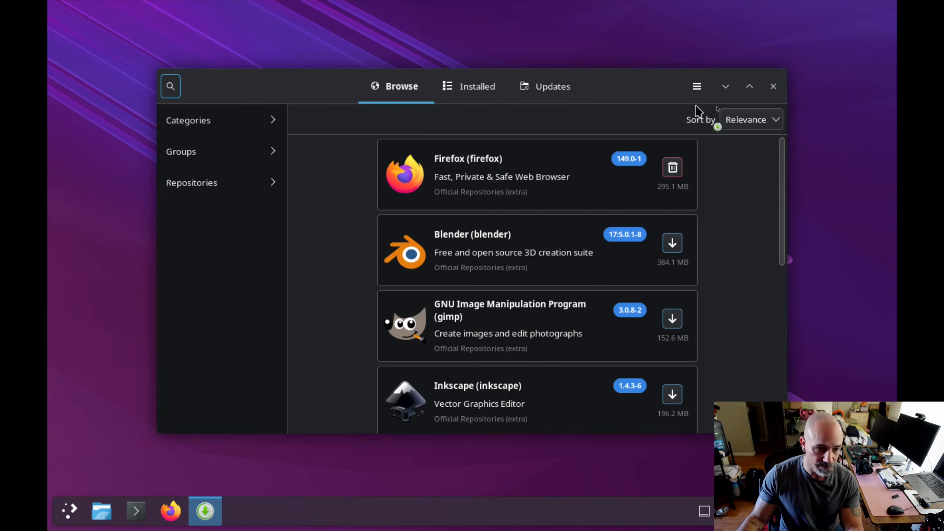
left_click(170, 90)
type("steam")
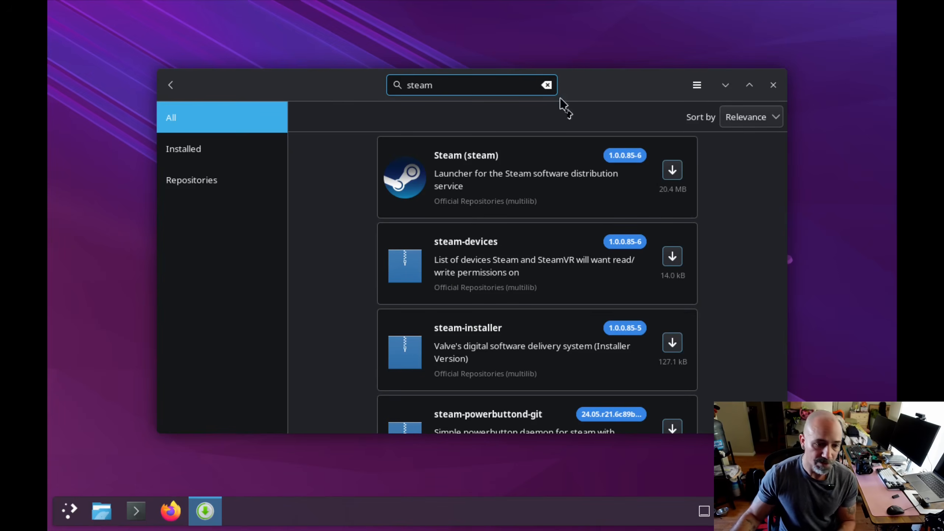
left_click(774, 86)
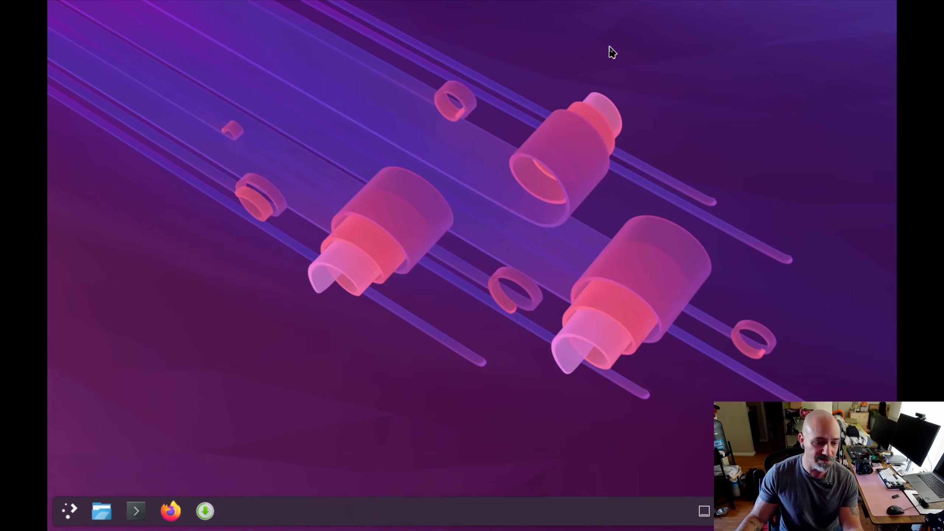